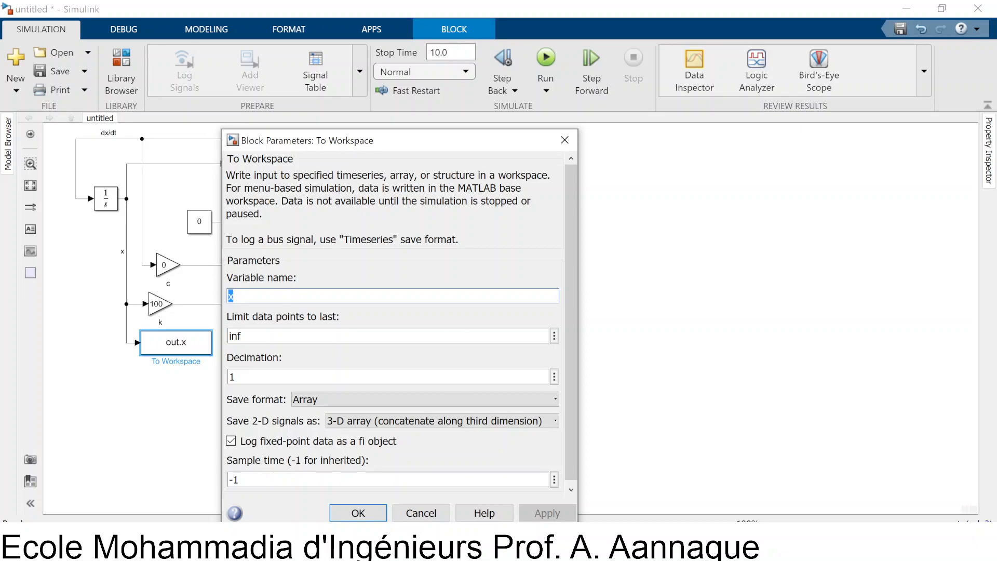
# Close the To Workspace parameters and check the initial conditions of the acceleration and velocity integrators, leaving their values as they are
pyautogui.click(420, 513)
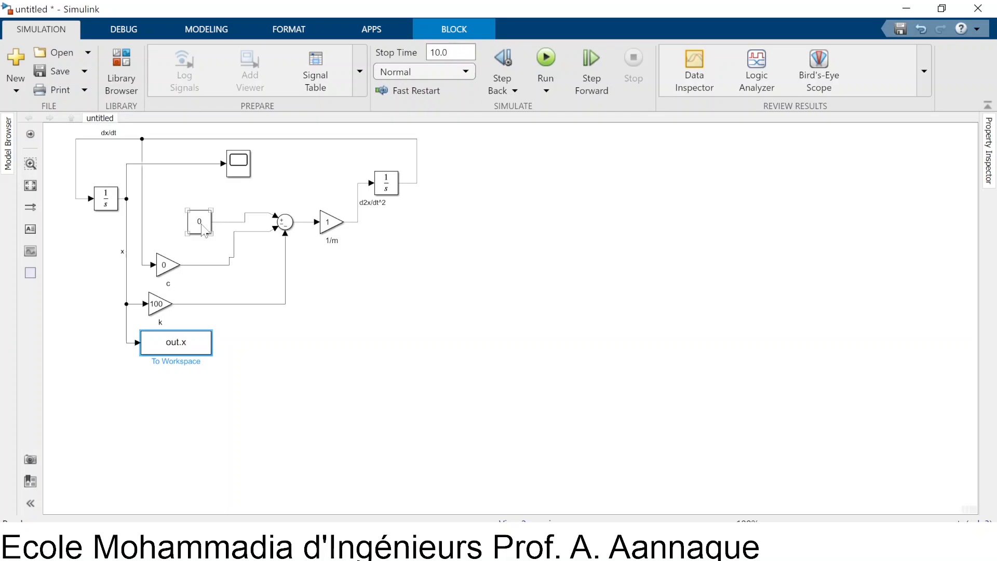
pyautogui.click(311, 289)
pyautogui.click(386, 184)
pyautogui.doubleClick(385, 185)
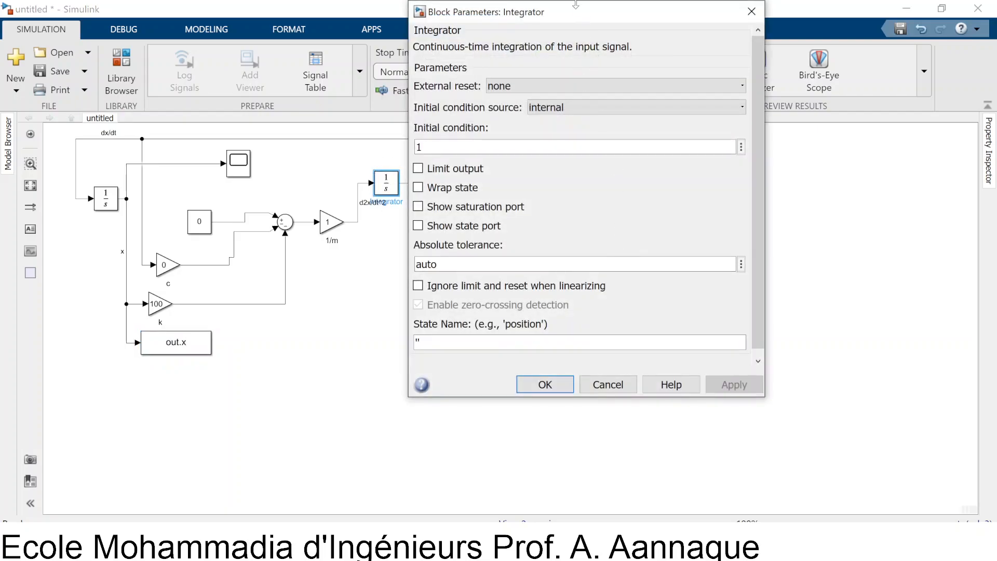
pyautogui.moveTo(563, 24); pyautogui.dragTo(608, 66)
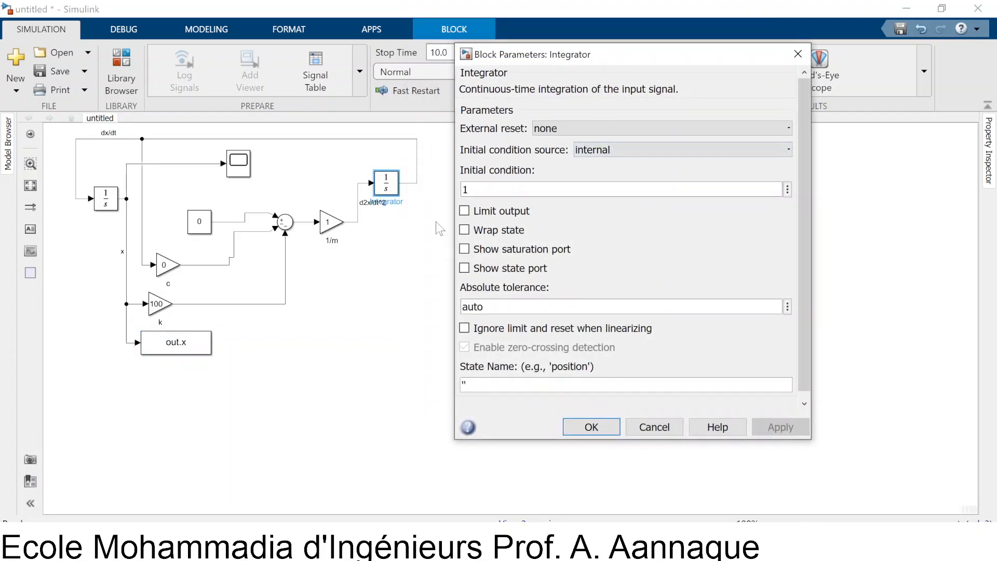
pyautogui.doubleClick(465, 190)
pyautogui.click(590, 431)
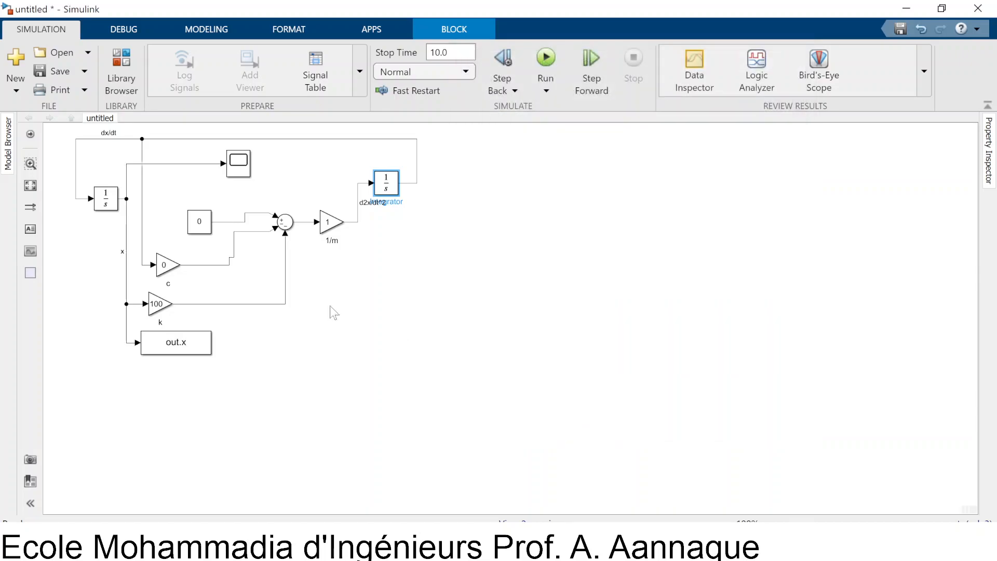
pyautogui.doubleClick(106, 199)
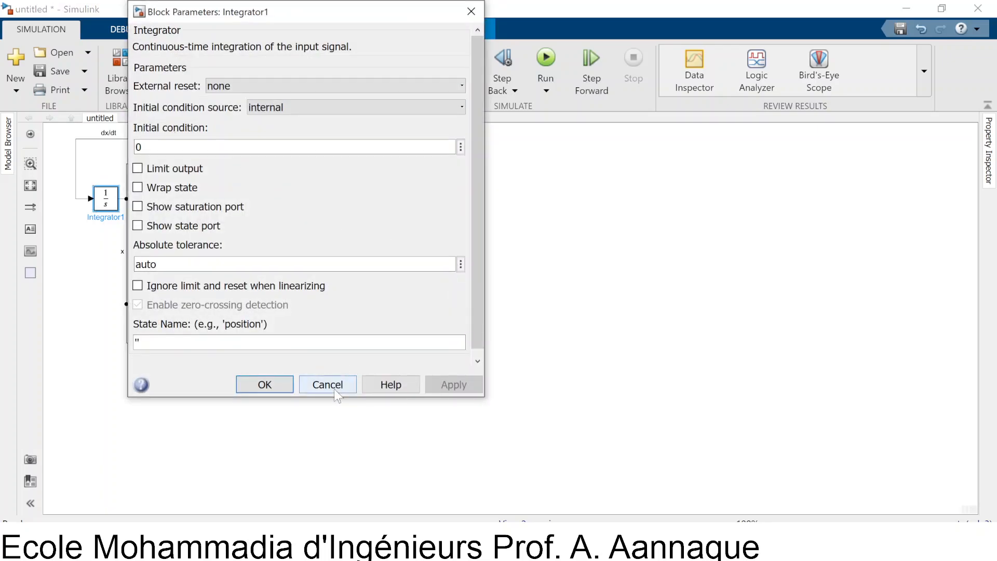
pyautogui.click(334, 388)
# Run the simulation from the Scope and move the Scope window clear of the block diagram
pyautogui.click(245, 166)
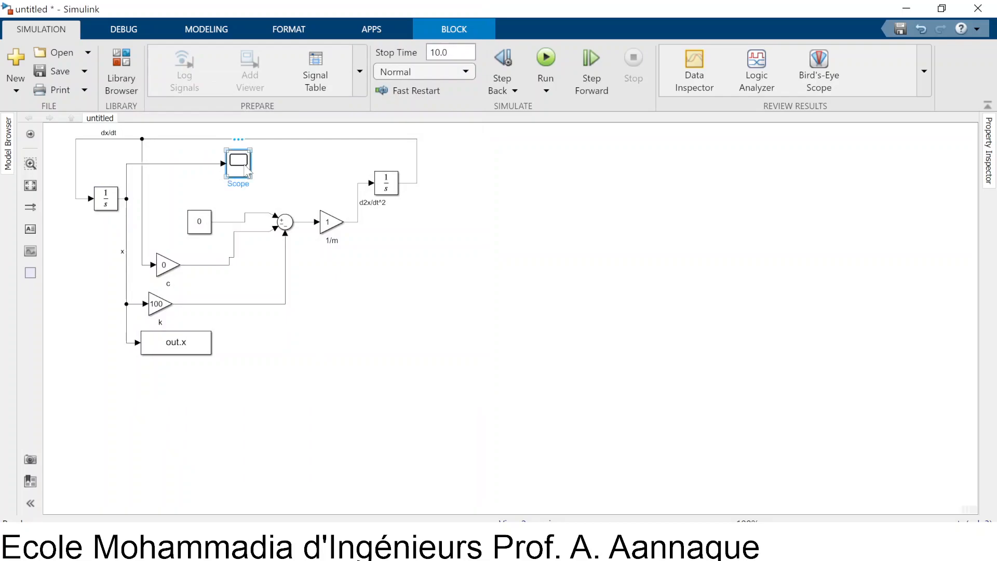
pyautogui.doubleClick(248, 168)
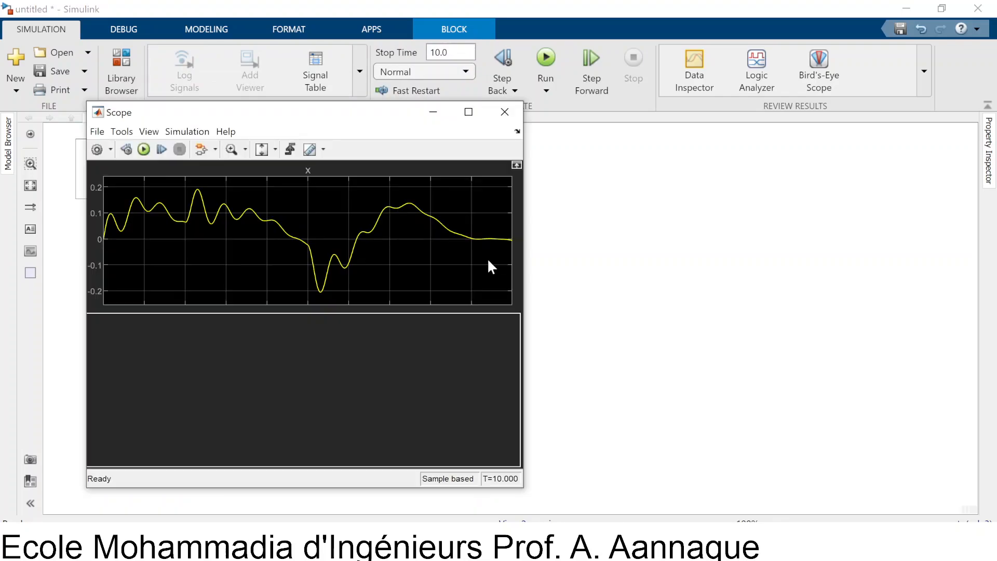
pyautogui.click(144, 151)
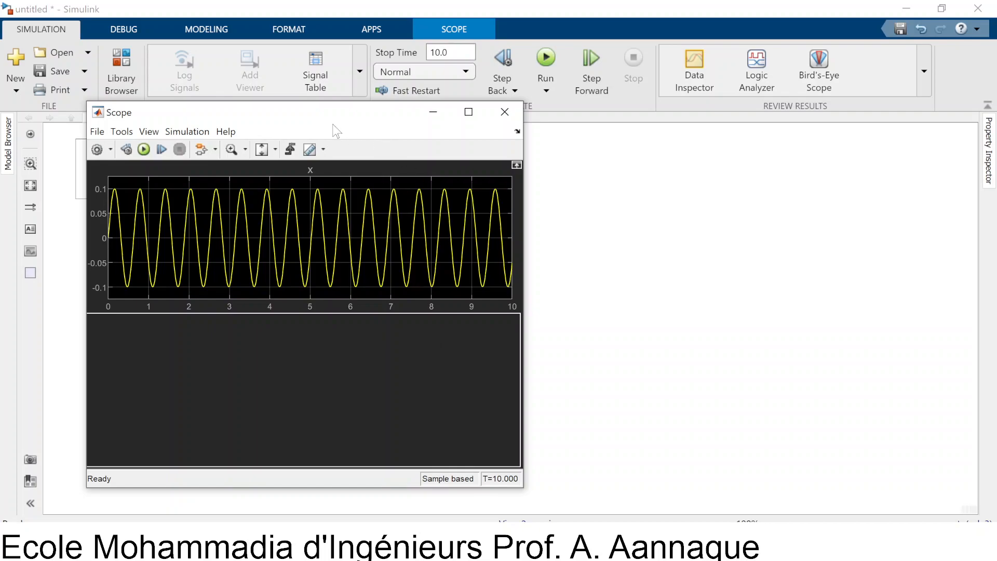
pyautogui.moveTo(220, 108); pyautogui.dragTo(482, 139)
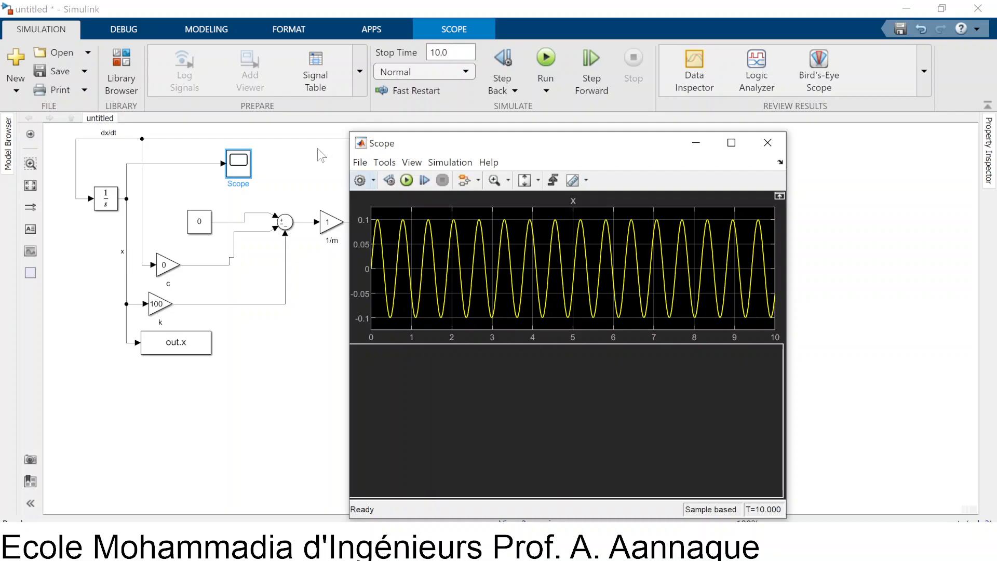
# Set the gain of the damping block c to 2
pyautogui.click(163, 268)
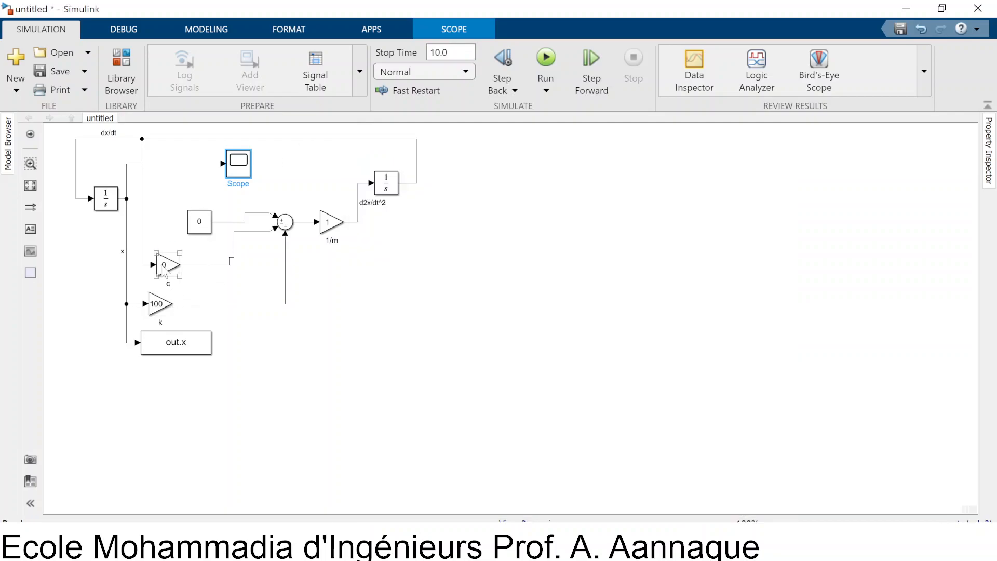
pyautogui.doubleClick(162, 266)
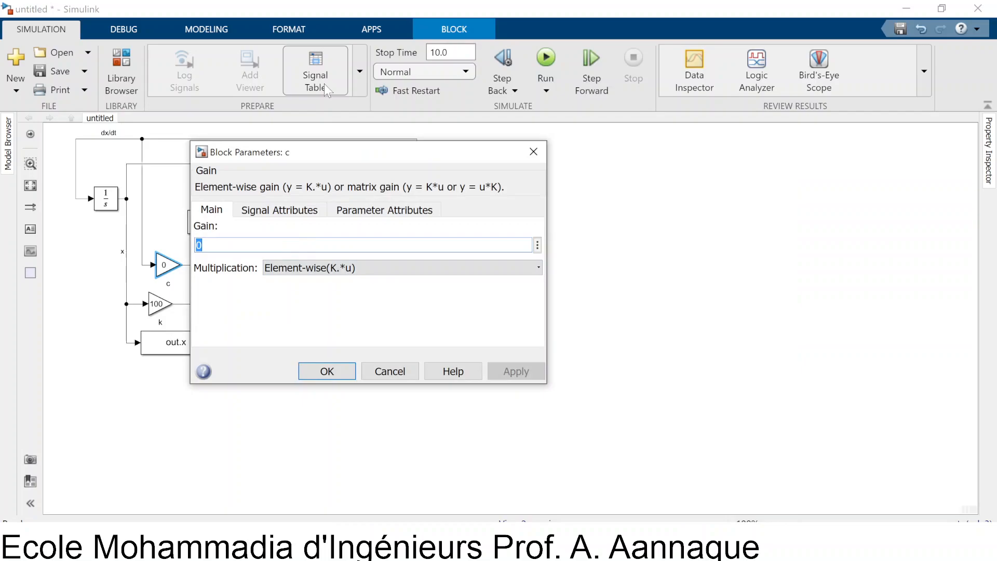
pyautogui.write('2')
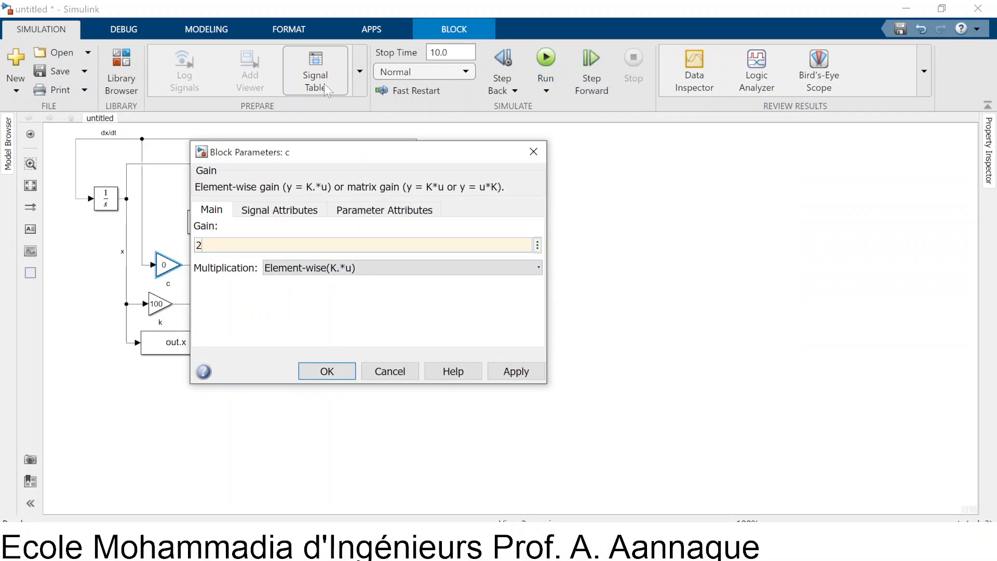
pyautogui.click(326, 371)
# Reopen the Scope and rerun the simulation with the damped model
pyautogui.click(242, 169)
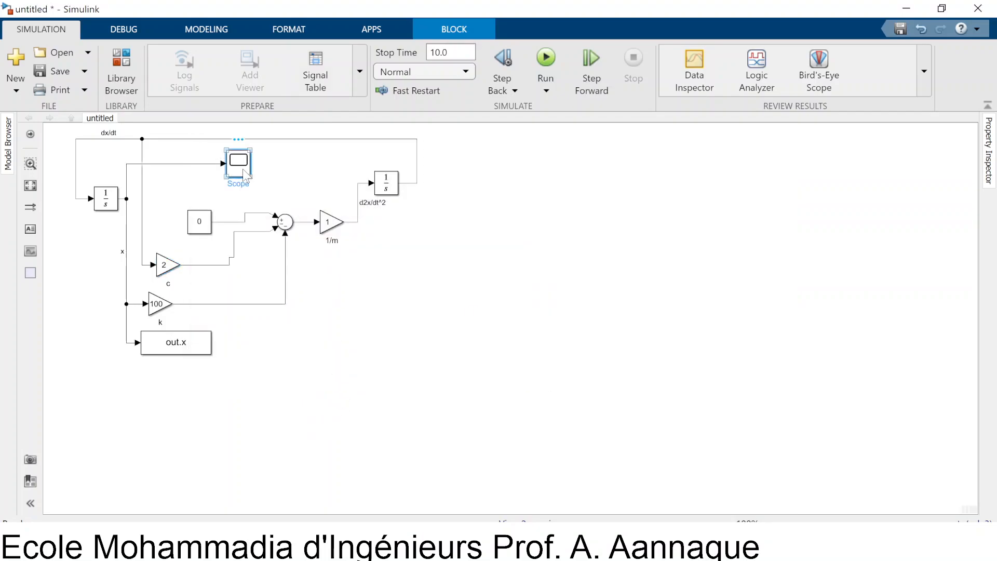
pyautogui.doubleClick(242, 169)
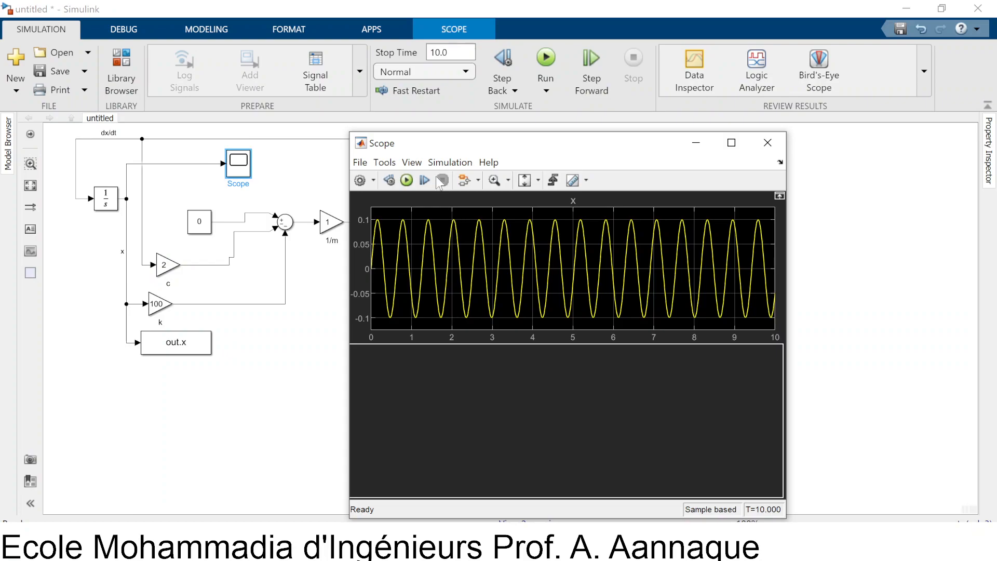
pyautogui.click(406, 180)
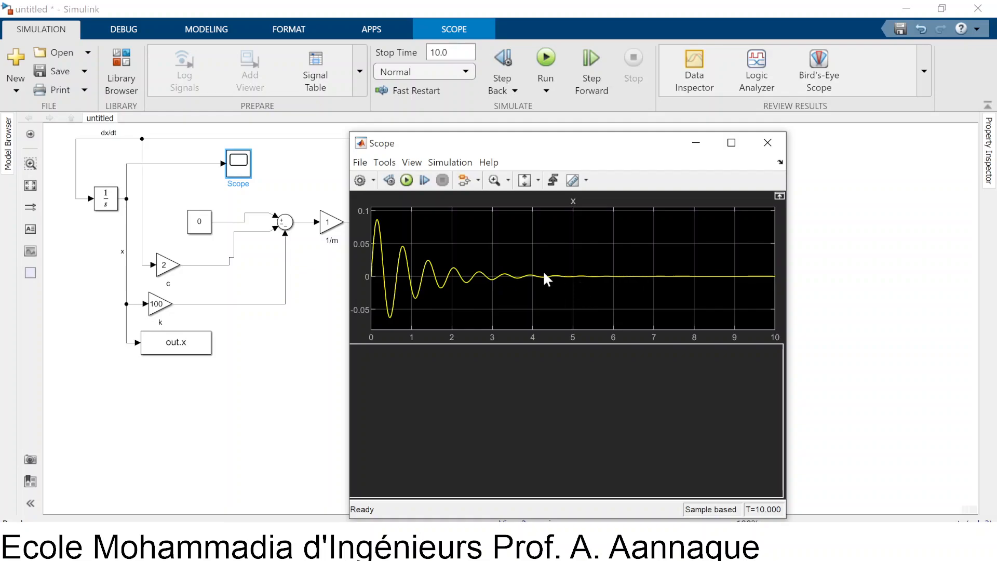
# Switch to MATLAB and display the contents of the simulation output variable out in the Command Window, checking its tout entry
pyautogui.hotkey('alt', 'Tab')
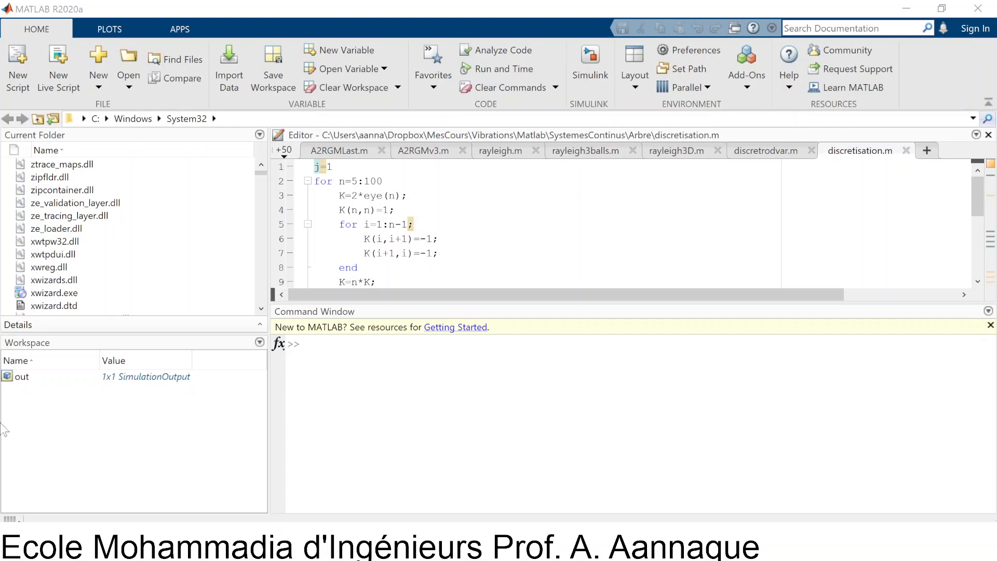
pyautogui.click(28, 378)
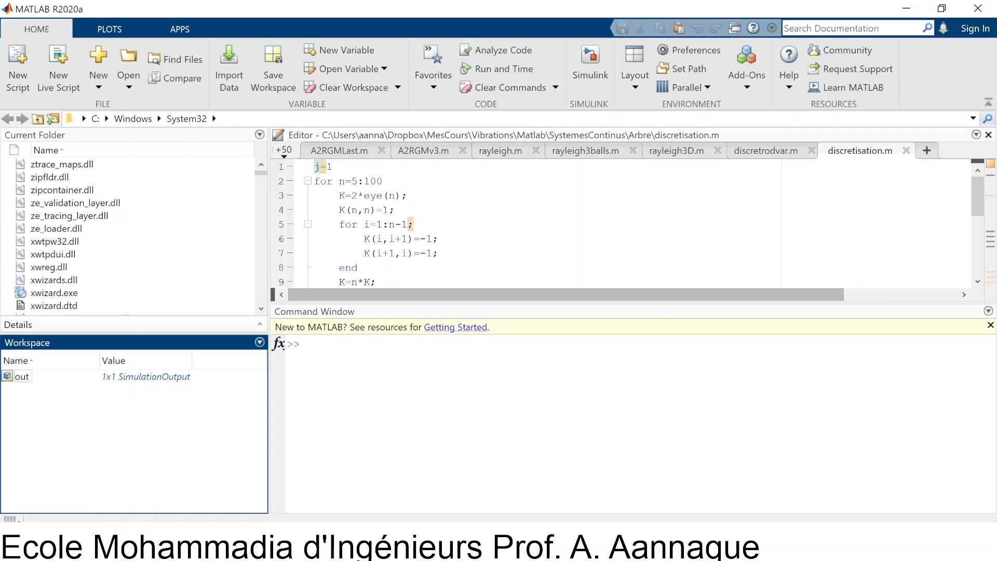
pyautogui.click(307, 344)
pyautogui.write('out')
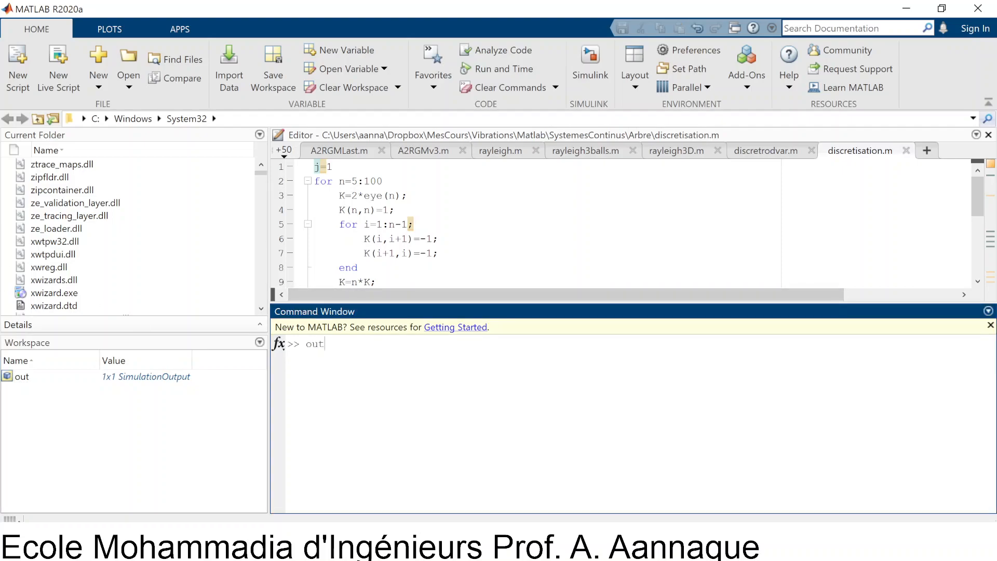
pyautogui.press('Return')
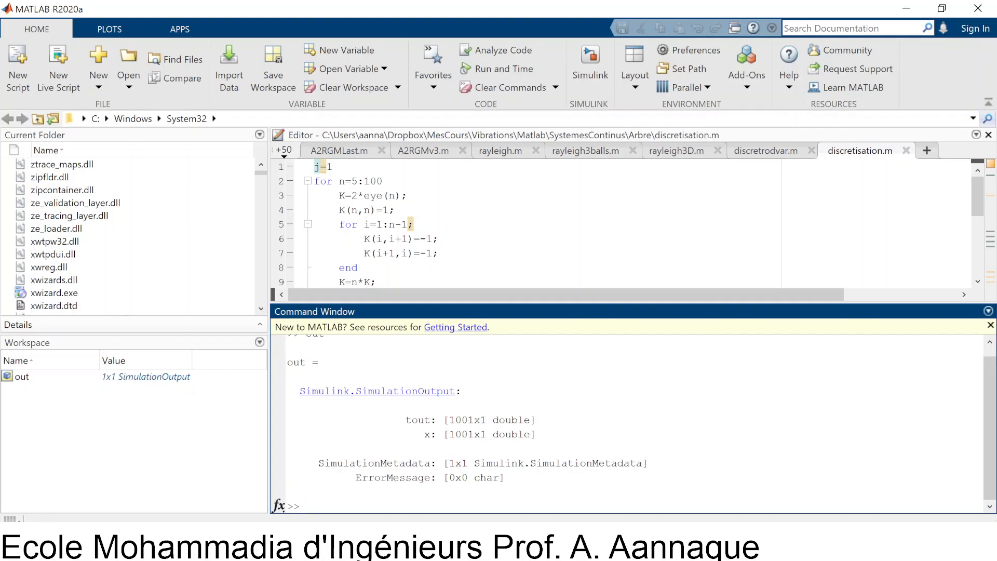
pyautogui.moveTo(386, 419); pyautogui.dragTo(449, 419)
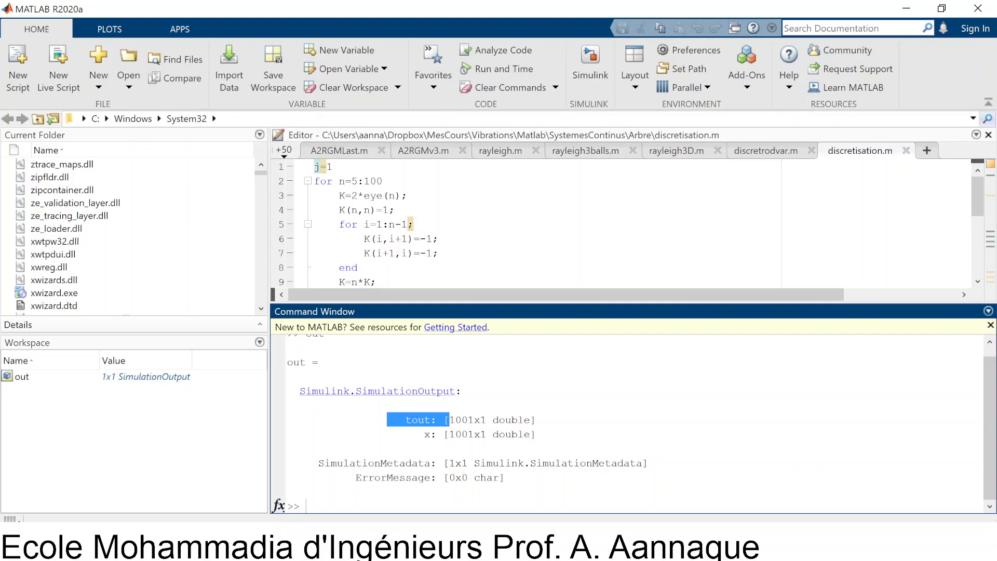
# Plot the displacement against time with the command plot(out.tout,out.x)
pyautogui.click(287, 490)
pyautogui.write('plot(')
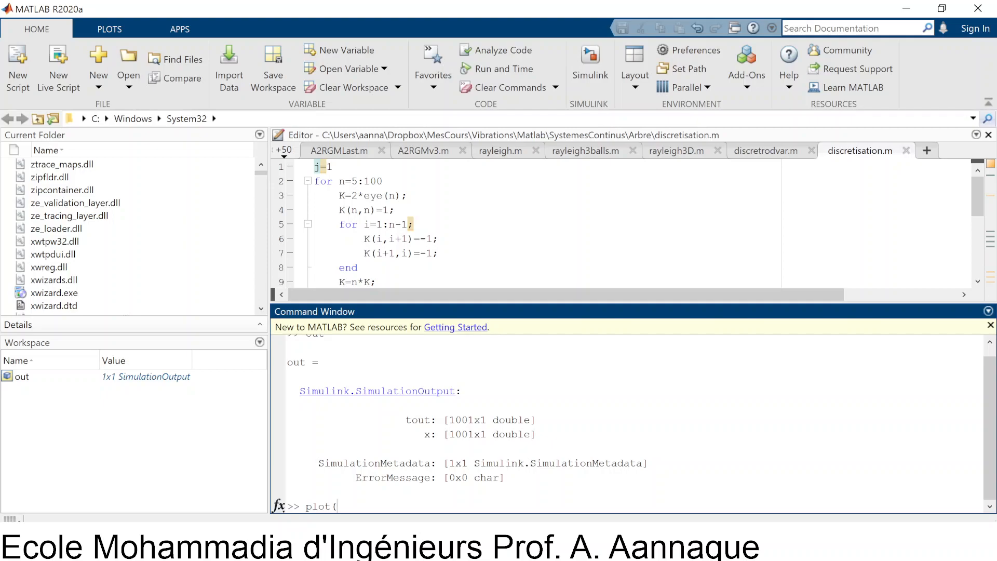
pyautogui.write('tout')
pyautogui.press('BackSpace')
pyautogui.press('BackSpace')
pyautogui.press('BackSpace')
pyautogui.press('BackSpace')
pyautogui.write('out.tout,out.x)')
pyautogui.press('Return')
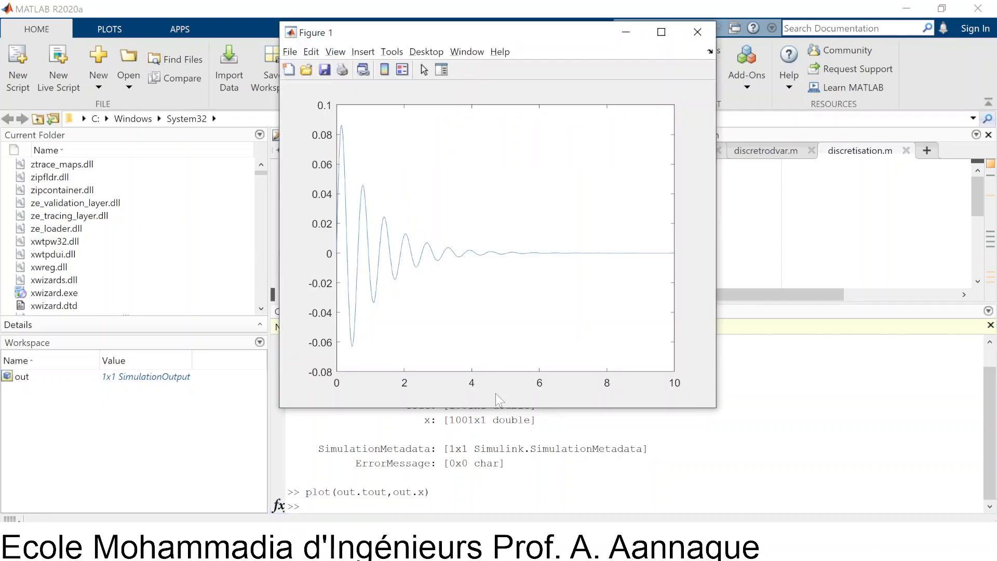
# Arrange the Figure 1 plot and the Simulink Scope side by side to compare their curves
pyautogui.moveTo(532, 42); pyautogui.dragTo(374, 133)
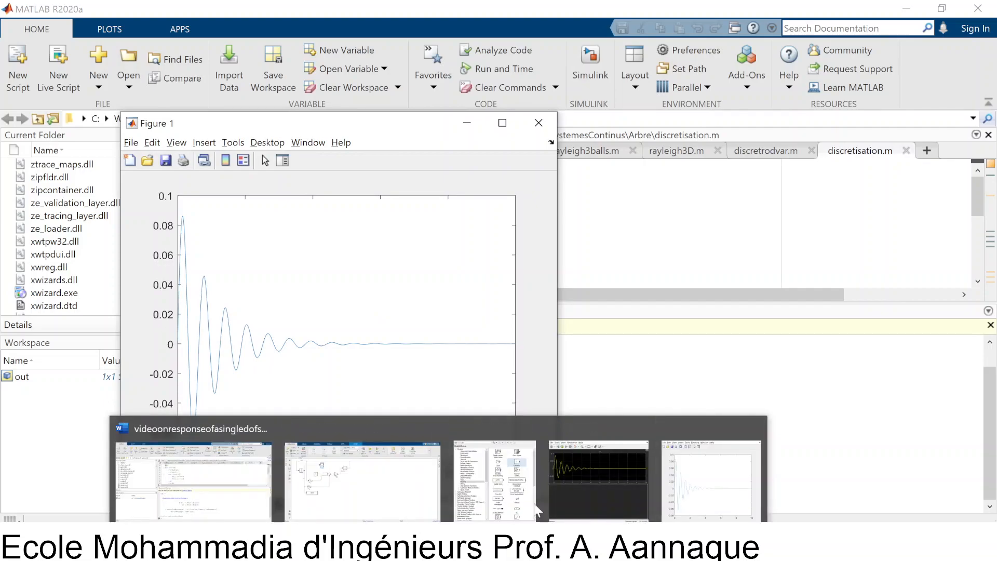
pyautogui.moveTo(429, 540)
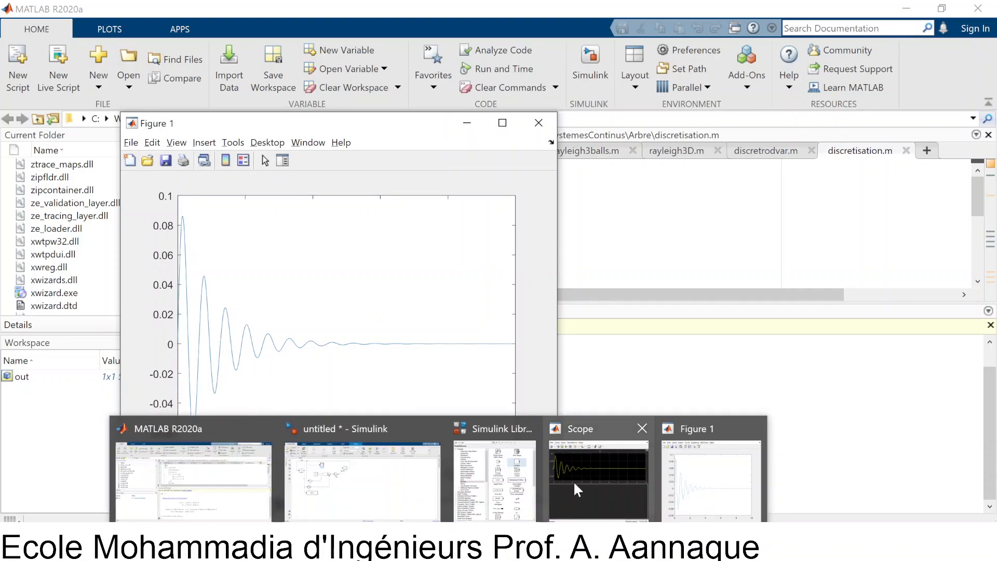
pyautogui.click(573, 482)
pyautogui.moveTo(503, 151); pyautogui.dragTo(707, 131)
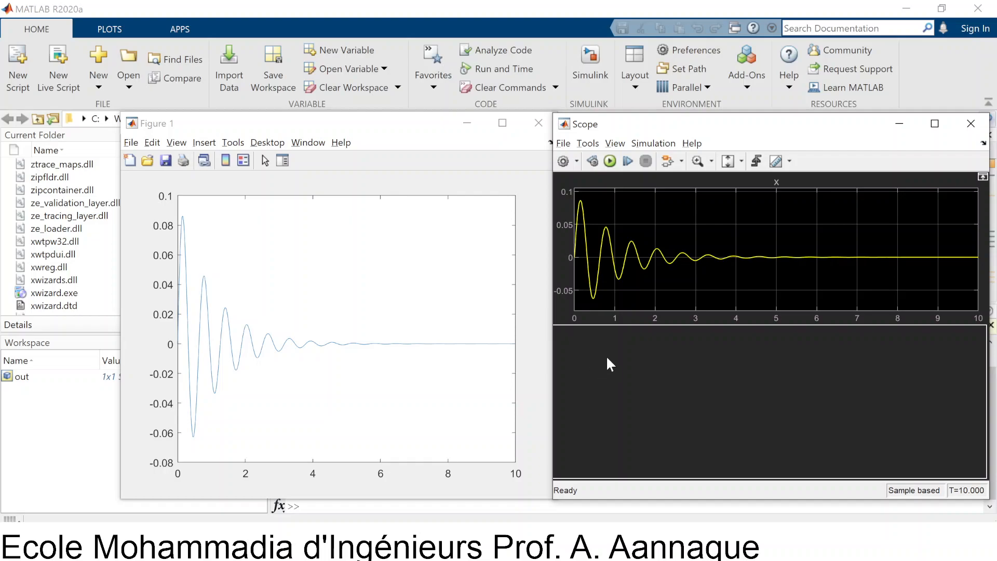
# Switch back to the Simulink model and set the Constant block's value to 10
pyautogui.click(502, 31)
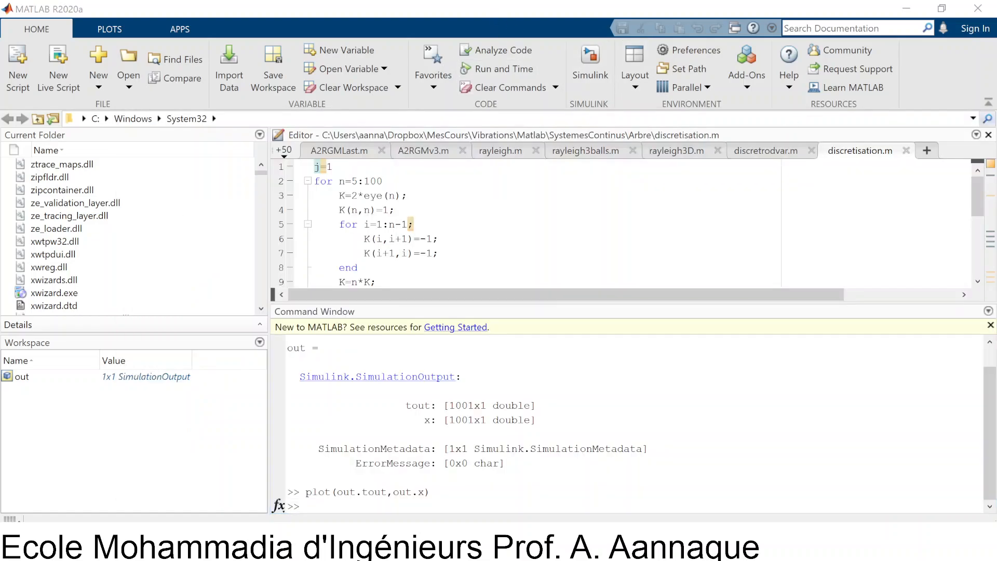
pyautogui.hotkey('alt', 'Tab')
pyautogui.hotkey('alt', 'Tab')
pyautogui.hotkey('alt', 'Tab')
pyautogui.hotkey('alt', 'Tab')
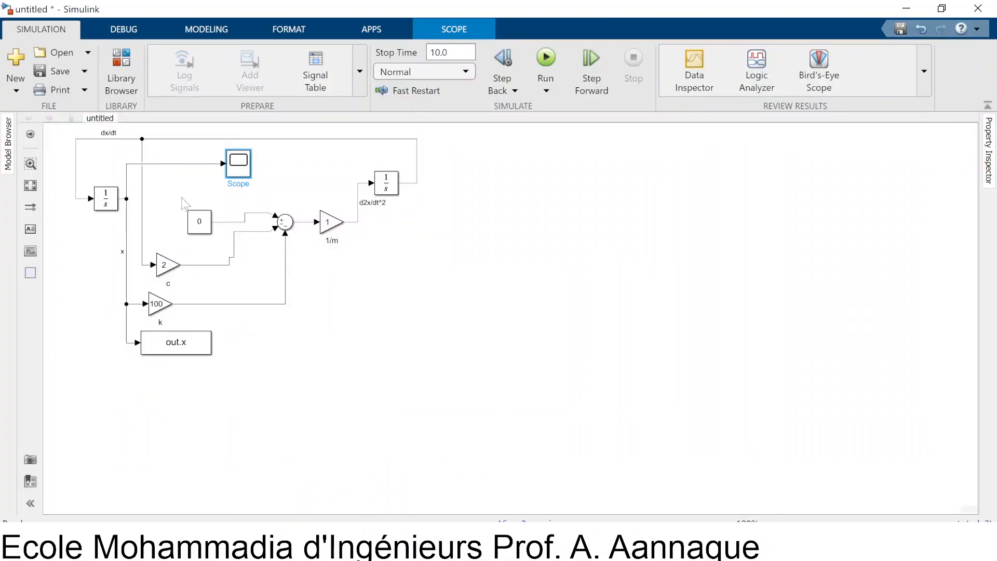
pyautogui.doubleClick(199, 222)
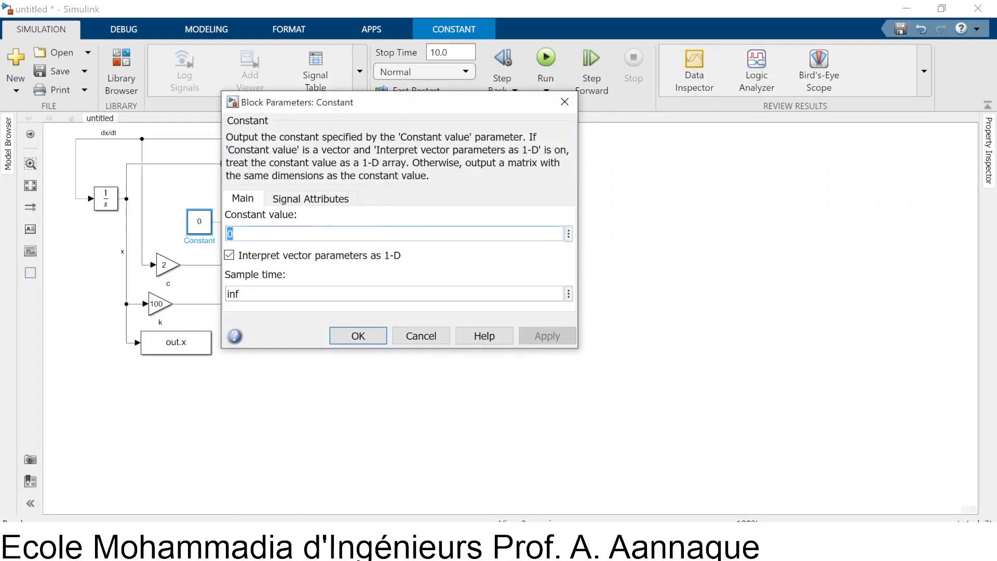
pyautogui.write('10')
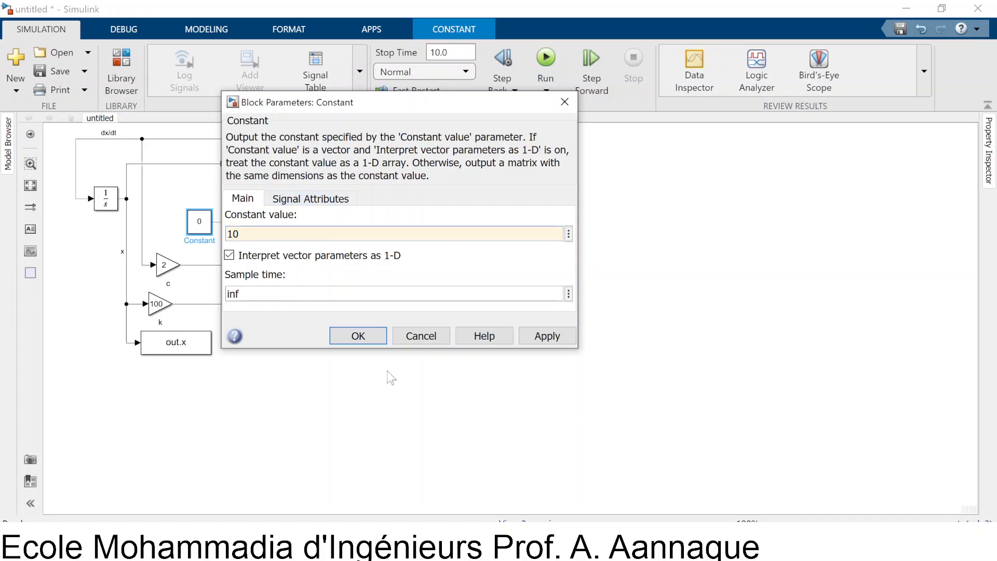
pyautogui.click(347, 335)
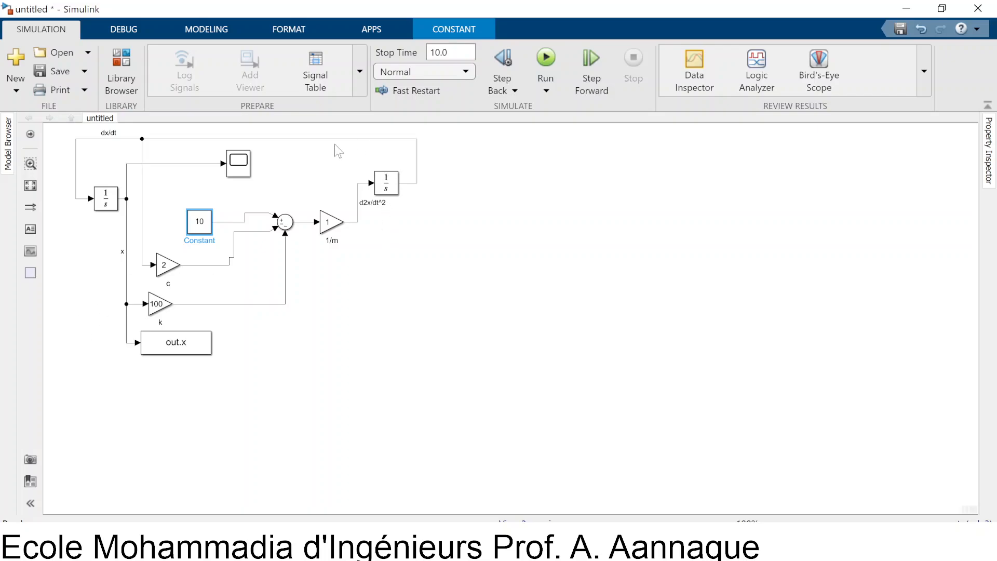
# Open the Scope and rerun the simulation with the constant input force
pyautogui.click(243, 165)
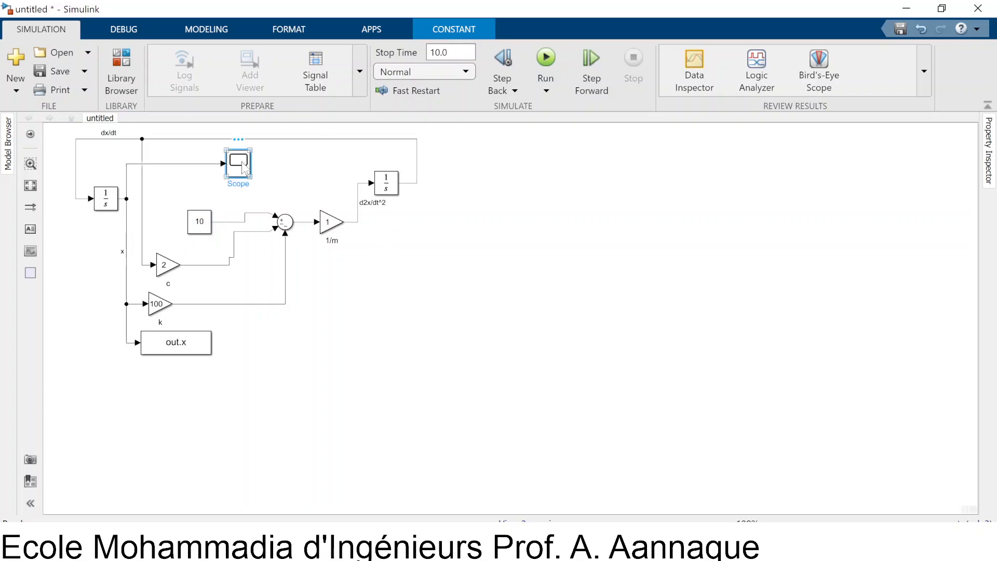
pyautogui.doubleClick(240, 163)
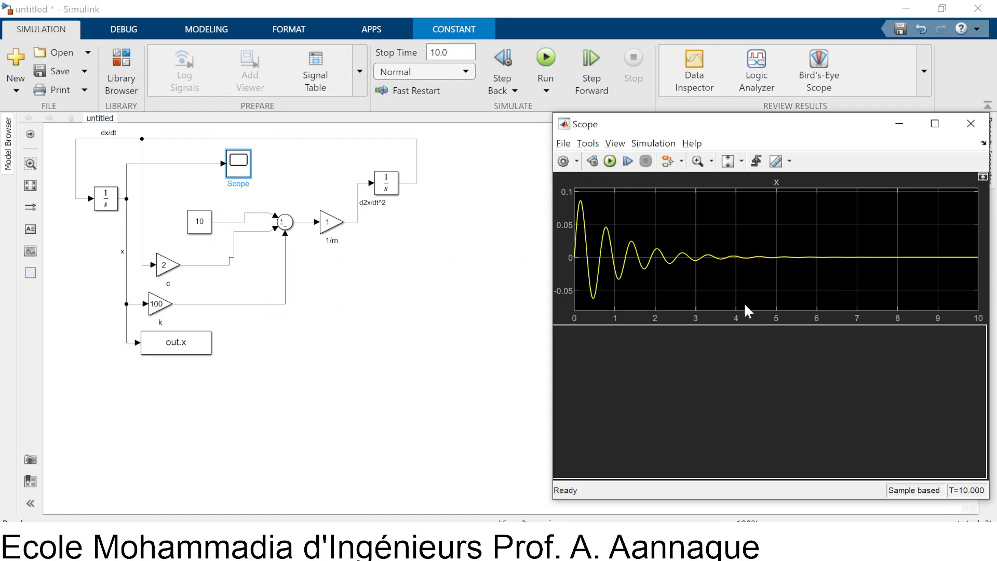
pyautogui.click(611, 162)
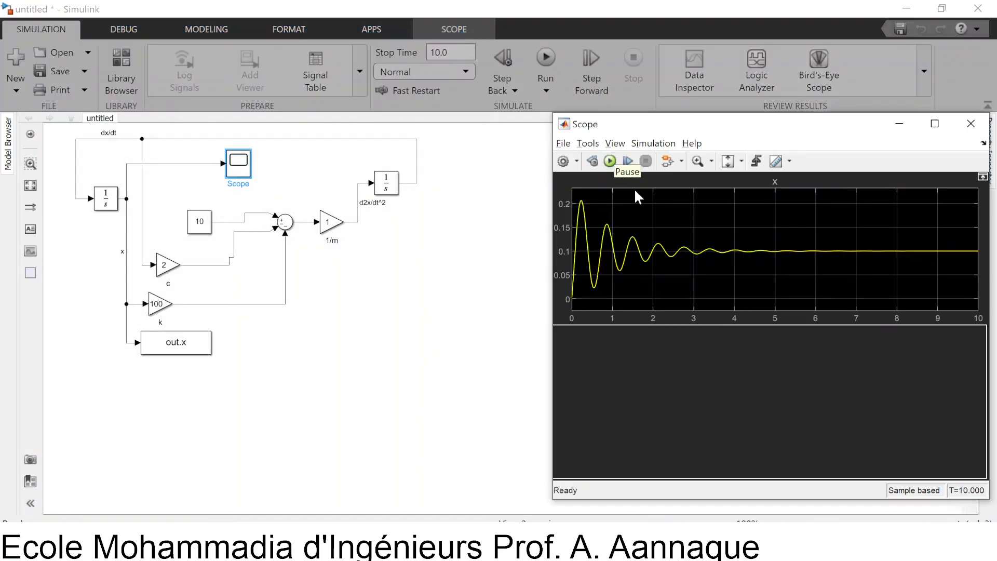
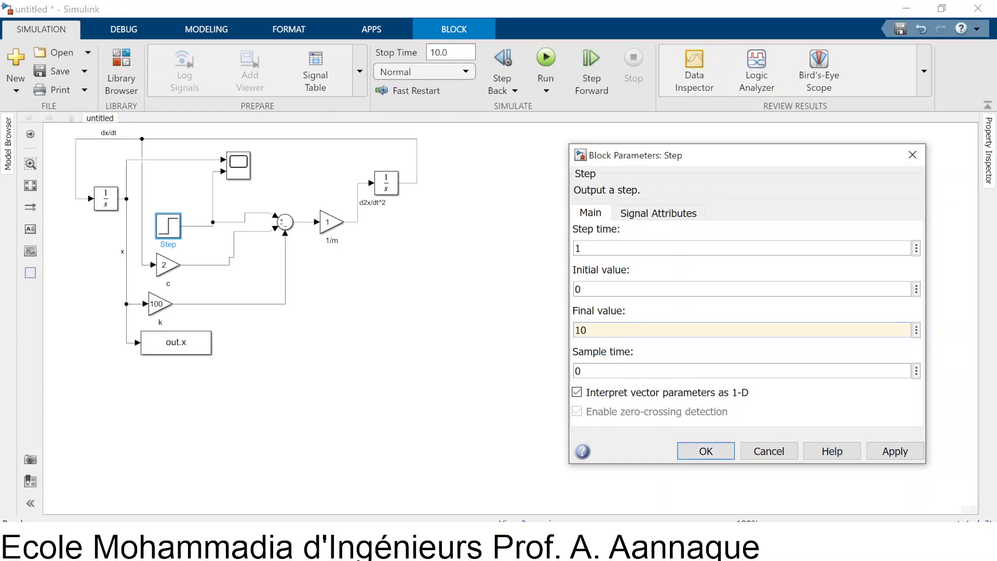
# Confirm the Step block's final value of 10, open the Scope and rerun the simulation with the step input
pyautogui.click(705, 450)
pyautogui.doubleClick(235, 165)
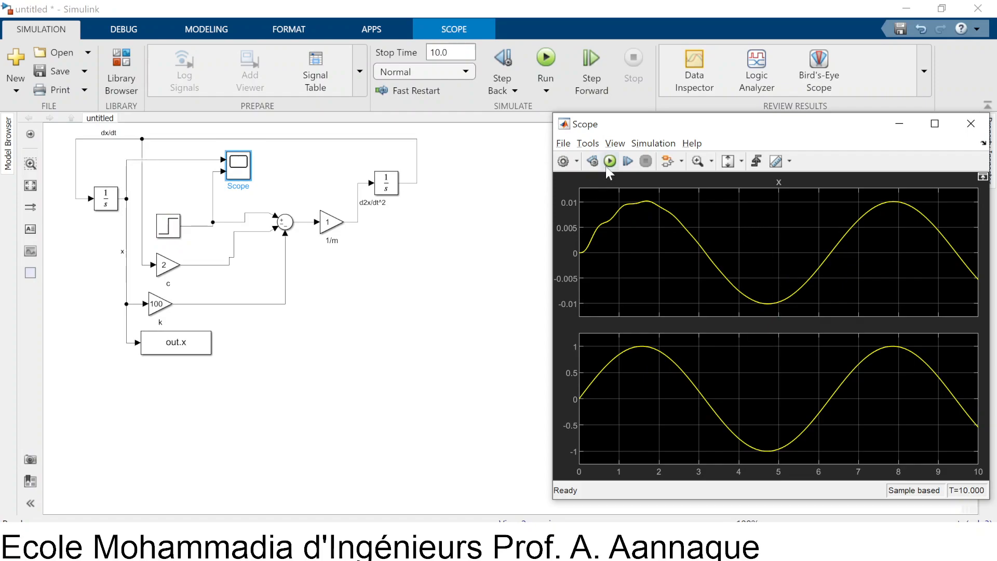
pyautogui.click(610, 161)
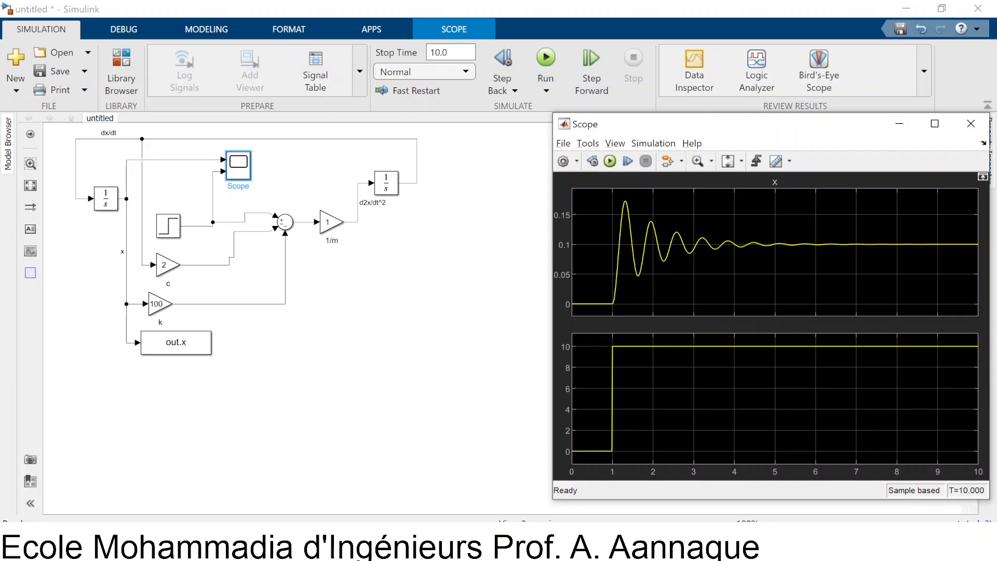
# Add a Signal Generator block from the Sources library to the empty canvas area below the mass gain
pyautogui.hotkey('alt', 'Tab')
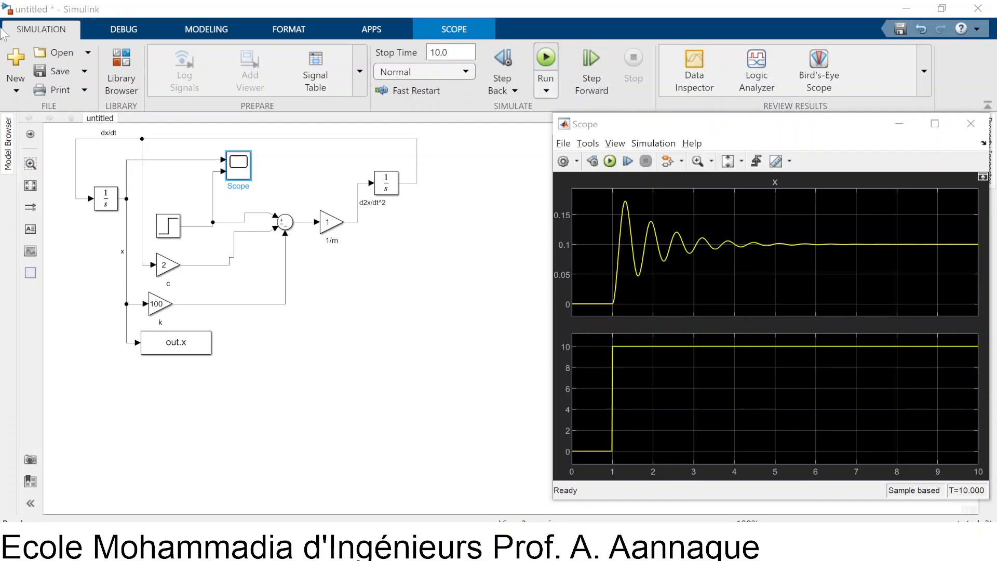
pyautogui.click(120, 67)
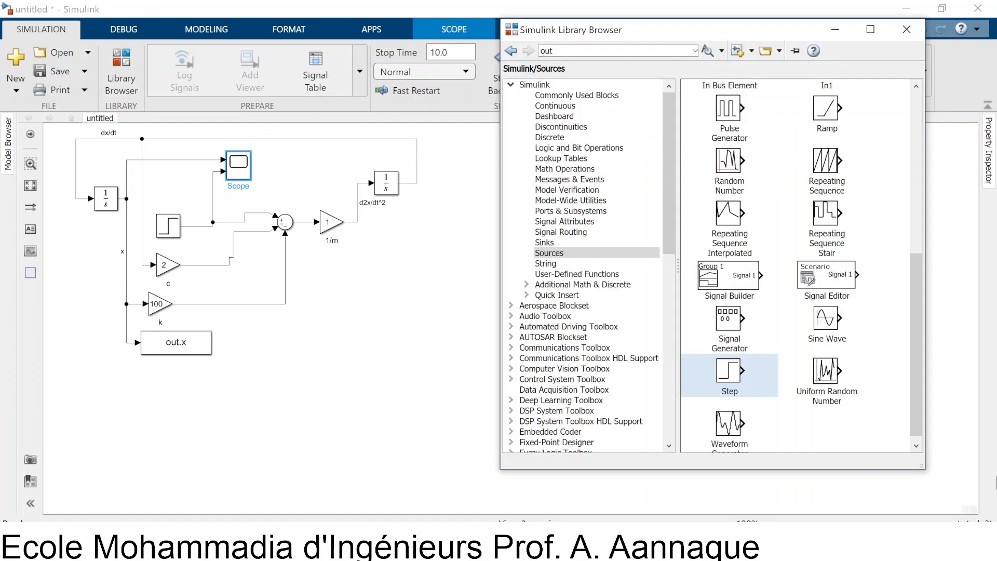
pyautogui.doubleClick(730, 332)
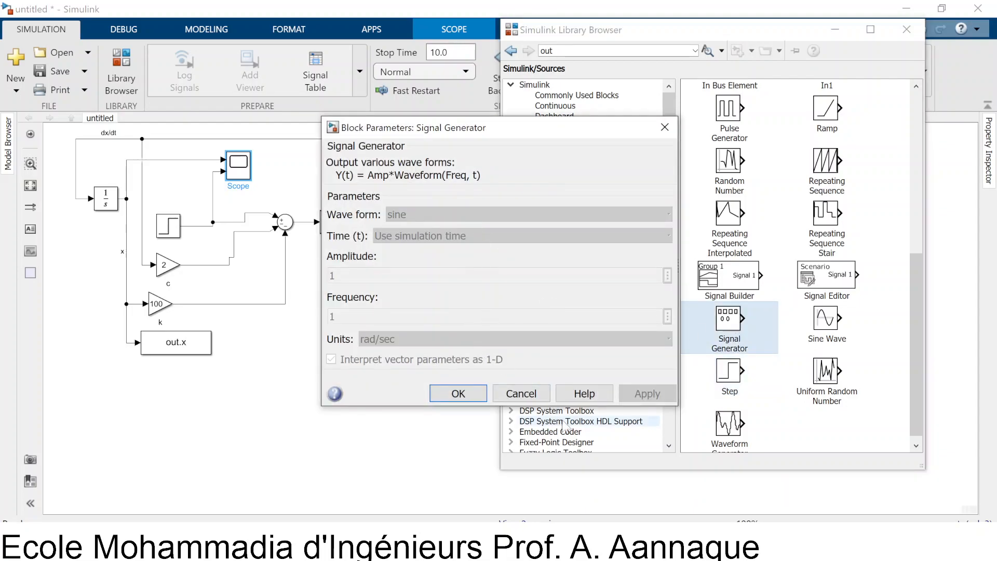
pyautogui.click(522, 393)
pyautogui.moveTo(730, 332); pyautogui.dragTo(382, 333)
# Set the Signal Generator's wave form to square and put the block in place of the Step block
pyautogui.doubleClick(378, 327)
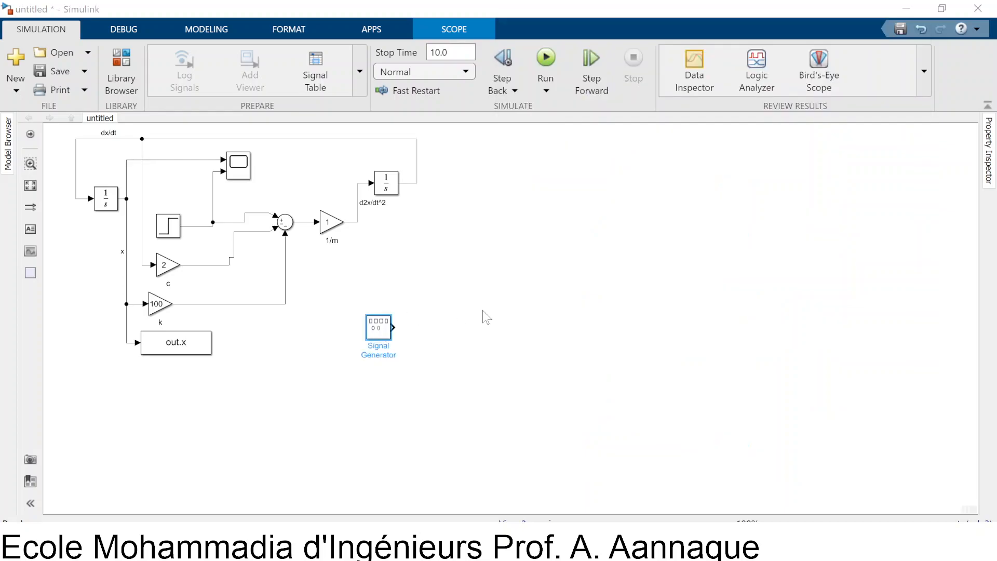
pyautogui.click(556, 282)
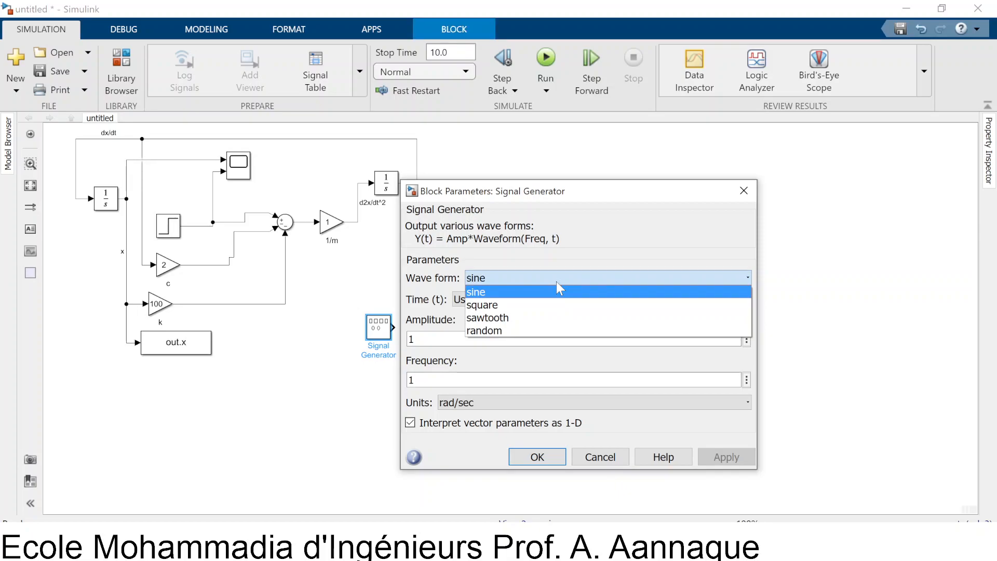
pyautogui.click(502, 305)
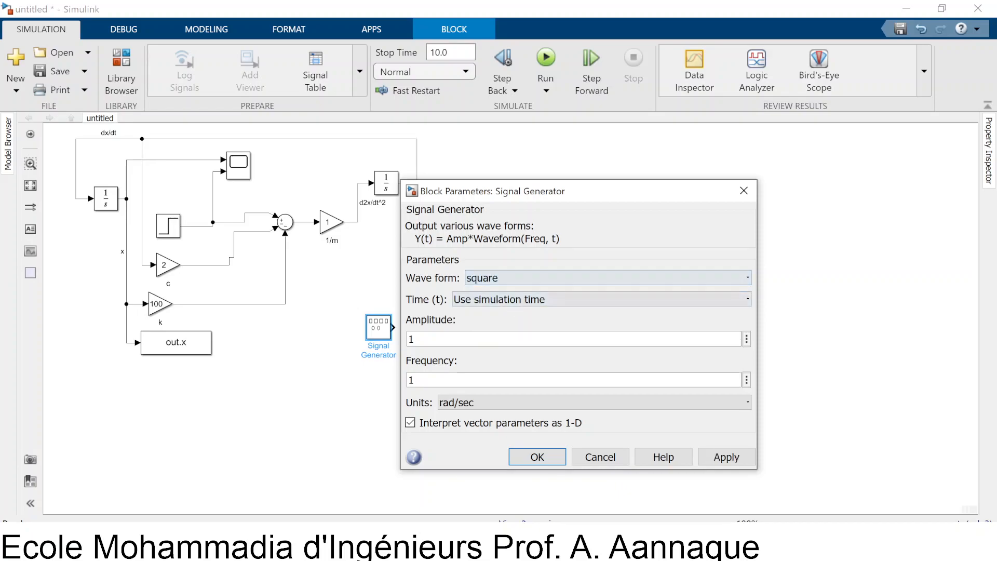
pyautogui.click(525, 459)
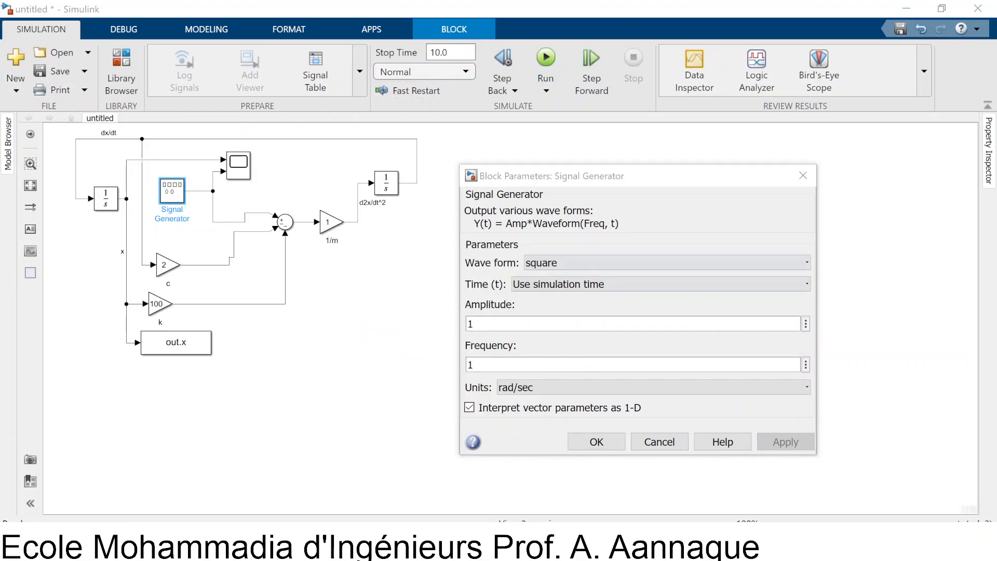
# Set the Signal Generator's amplitude to 10 and rerun the simulation with the Scope open
pyautogui.doubleClick(470, 324)
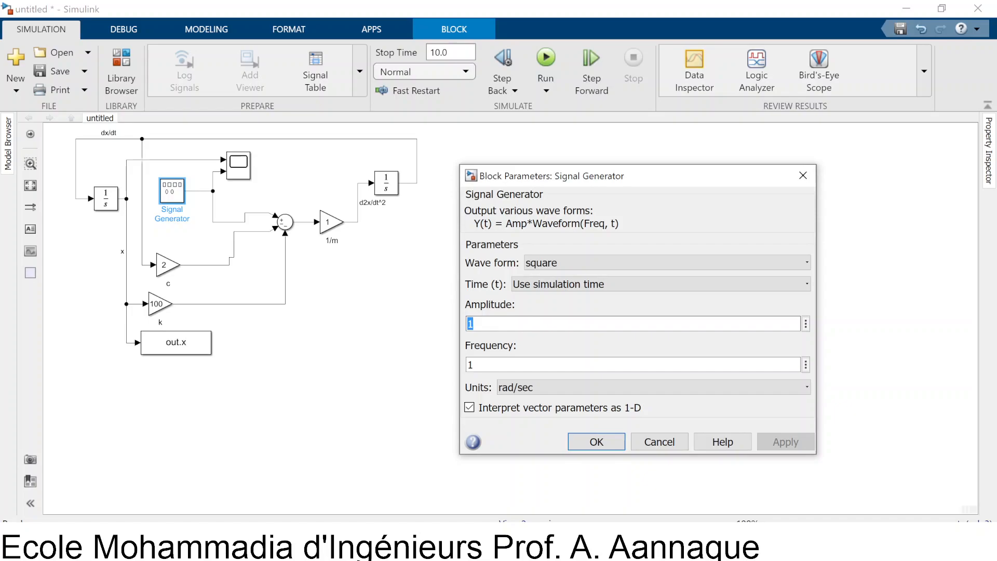
pyautogui.write('10')
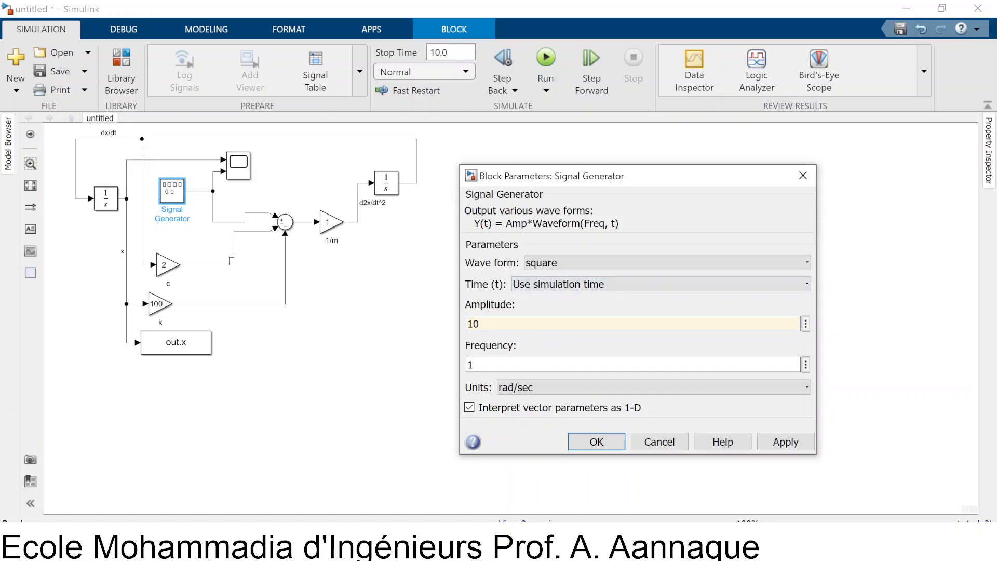
pyautogui.click(602, 444)
pyautogui.doubleClick(238, 162)
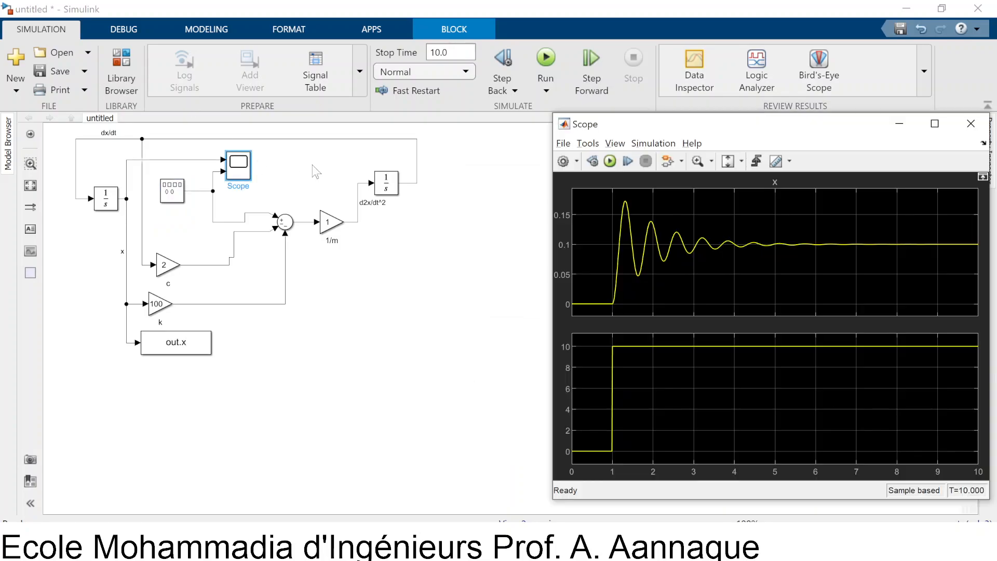
pyautogui.click(609, 161)
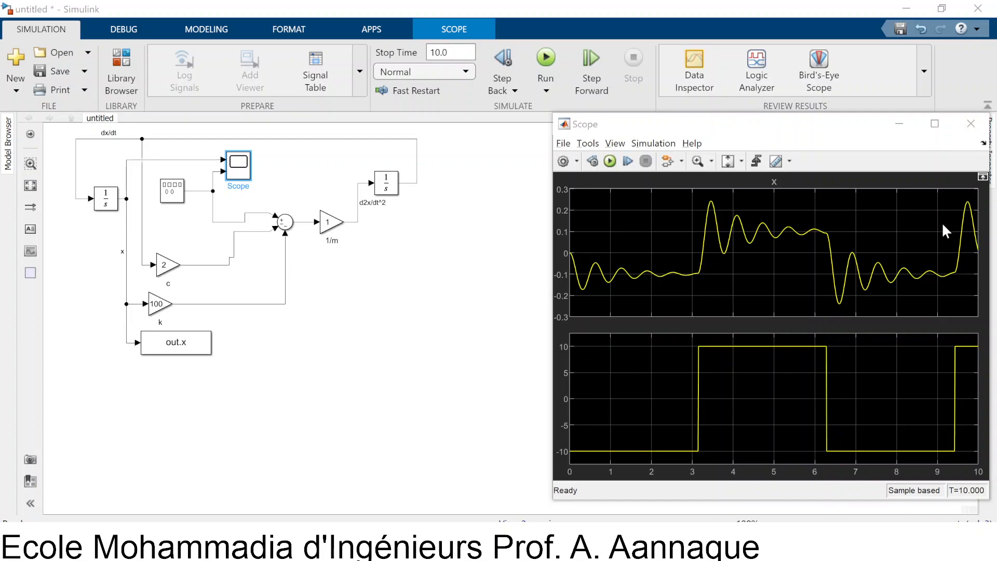
# Replace the Signal Generator with a Waveform Generator block from the Sources library, connected to the same signal line
pyautogui.click(121, 70)
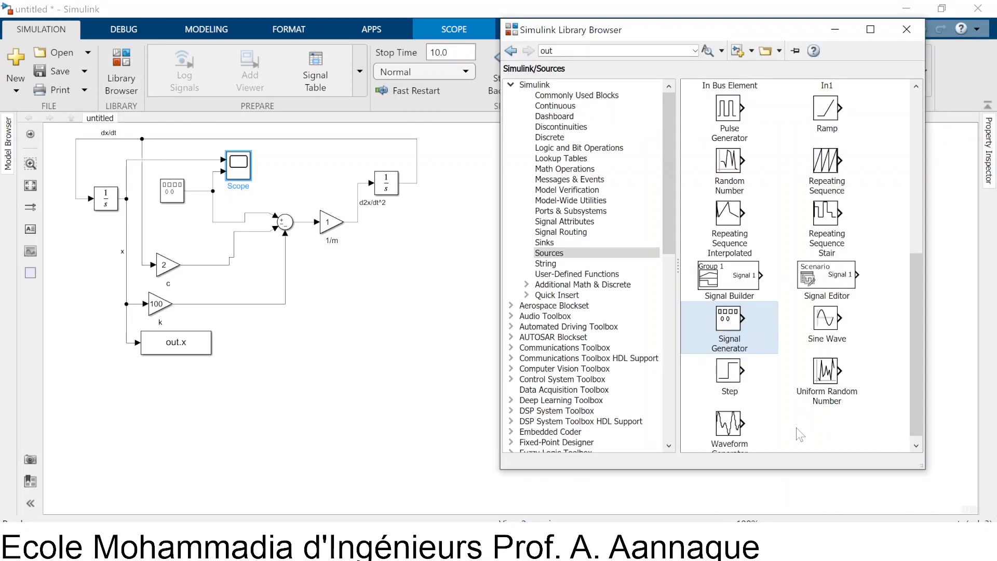
pyautogui.moveTo(722, 438); pyautogui.dragTo(312, 352)
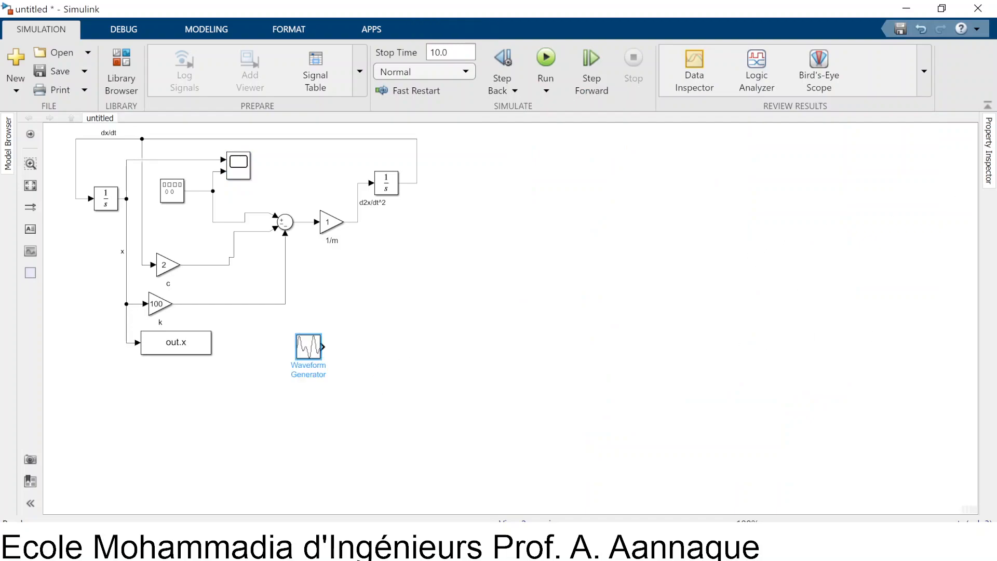
pyautogui.moveTo(308, 346); pyautogui.dragTo(168, 198)
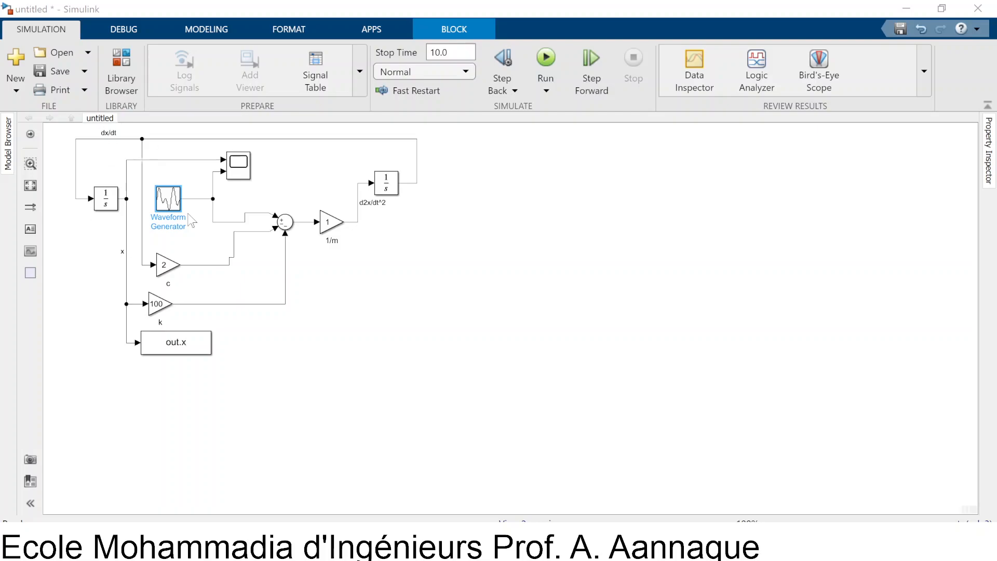
# Define the Waveform Generator's first waveform as sin(10,1,0)+.5*sin(10,2,0)
pyautogui.doubleClick(174, 201)
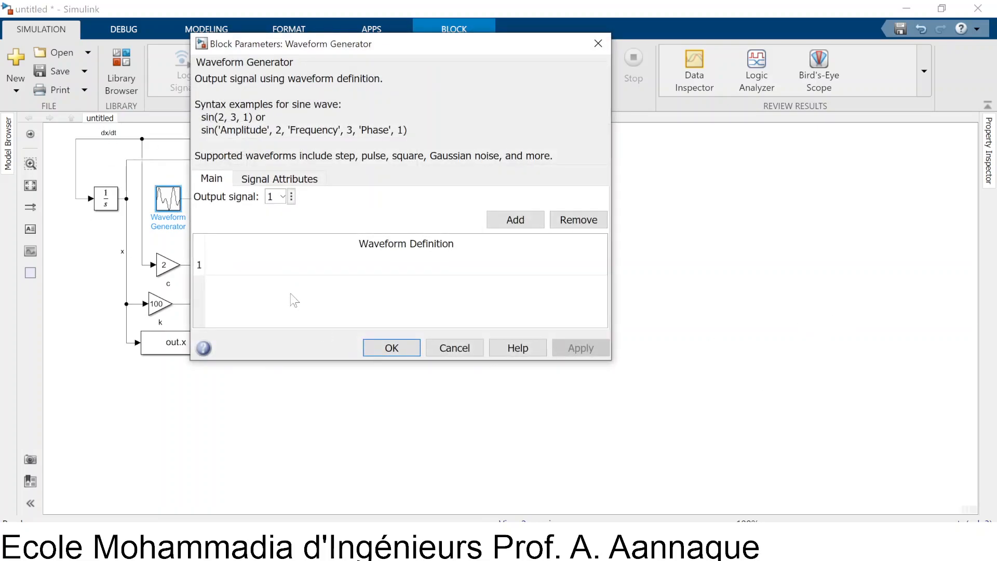
pyautogui.click(262, 267)
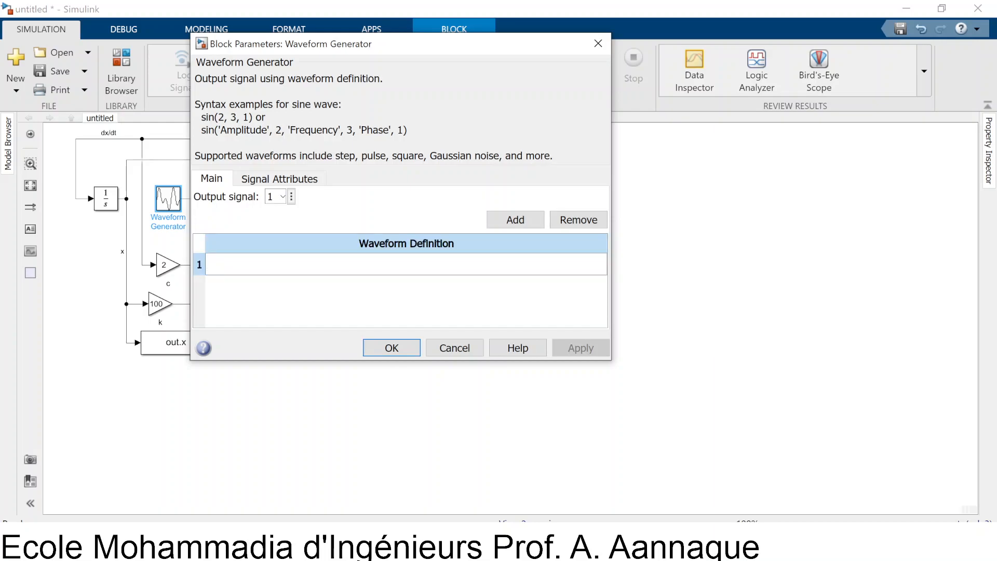
pyautogui.write('sin(10,1,0)+')
pyautogui.write('0.5*sin(10,')
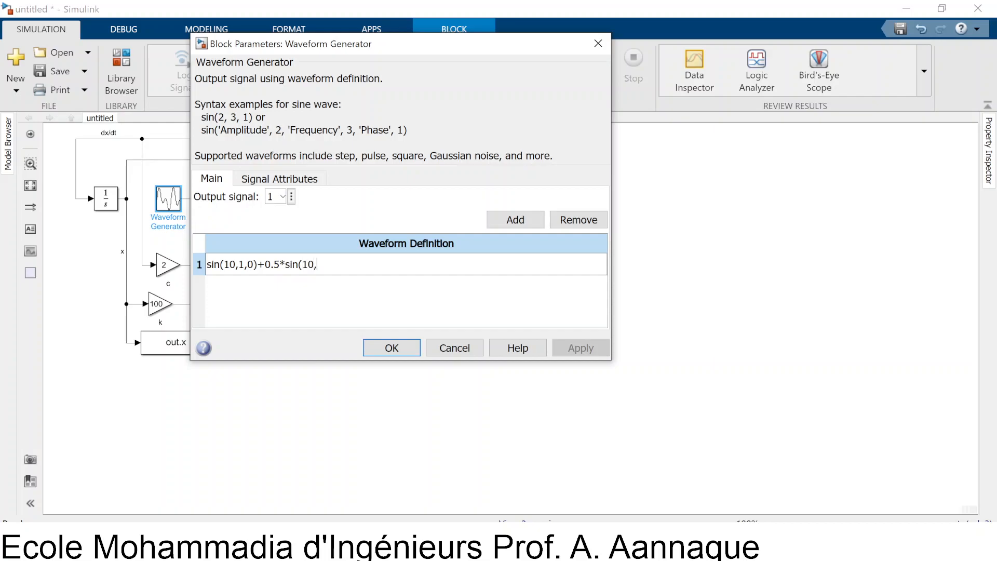
pyautogui.write('2,0)')
pyautogui.press('Delete')
pyautogui.press('Delete')
pyautogui.write('5')
pyautogui.press('Left')
pyautogui.press('Delete')
pyautogui.press('Delete')
pyautogui.press('Delete')
pyautogui.press('Delete')
pyautogui.click(310, 265)
pyautogui.write('.5*')
pyautogui.press('Delete')
pyautogui.write('10')
# Add a second waveform definition, copying the first and extending it to sin(10,1,0)+.5*sin(10,2,0)+pulse(10,2,3)
pyautogui.hotkey('ctrl', 'a')
pyautogui.hotkey('ctrl', 'c')
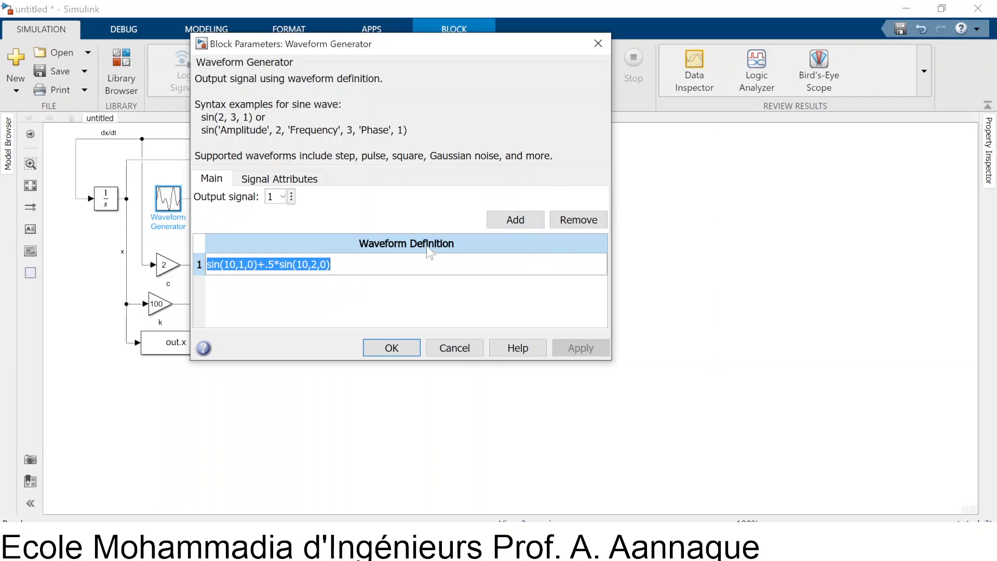
pyautogui.click(515, 219)
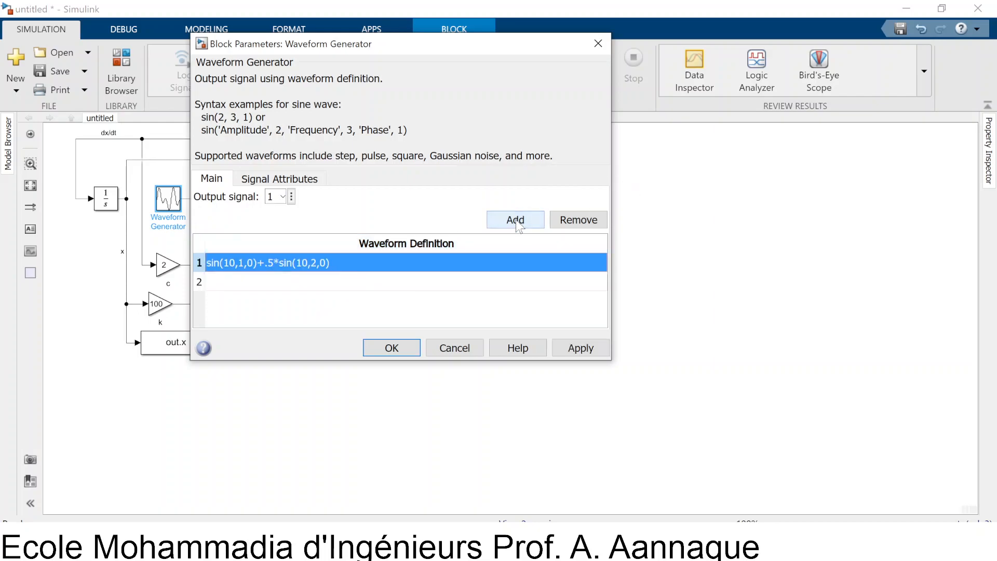
pyautogui.doubleClick(222, 283)
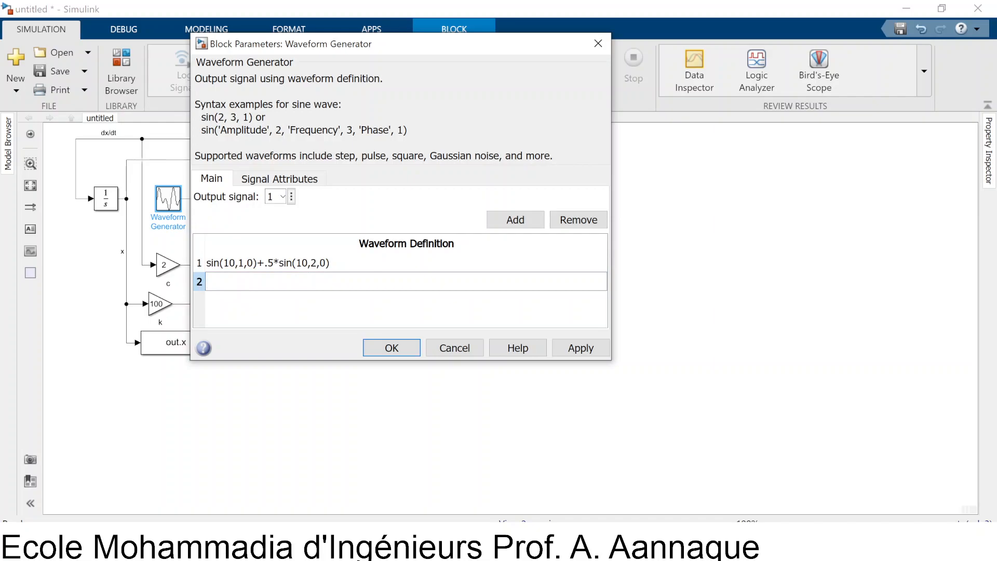
pyautogui.hotkey('ctrl', 'v')
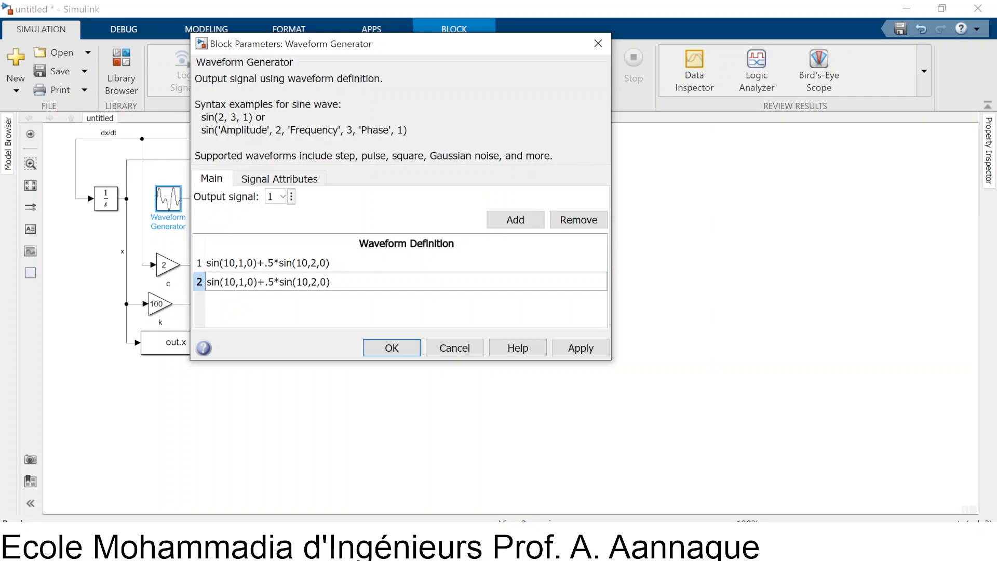
pyautogui.write('+pulse(10,2,3)')
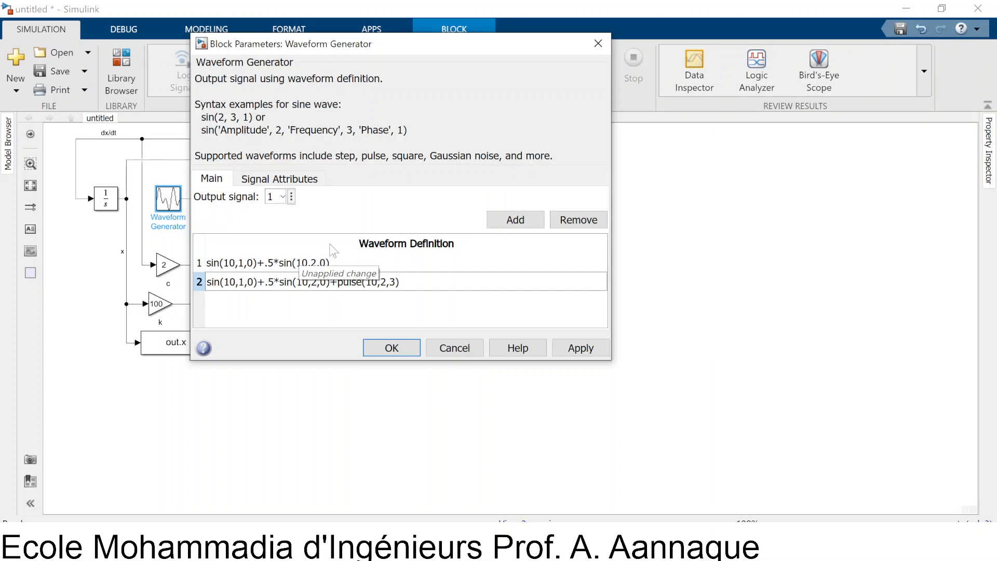
# Accept the waveform definitions, open the Scope and rerun the simulation with output signal 1
pyautogui.click(342, 264)
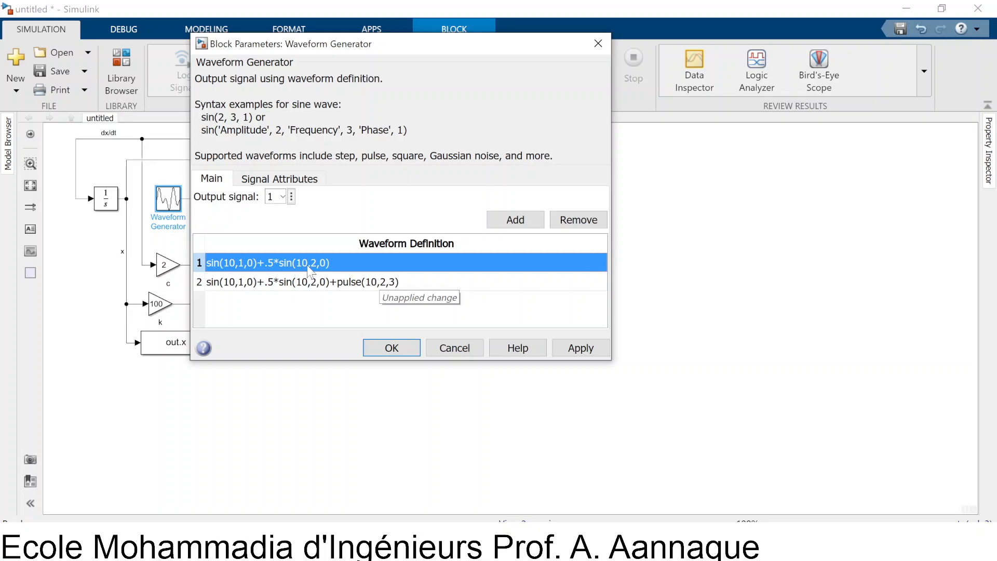
pyautogui.click(387, 345)
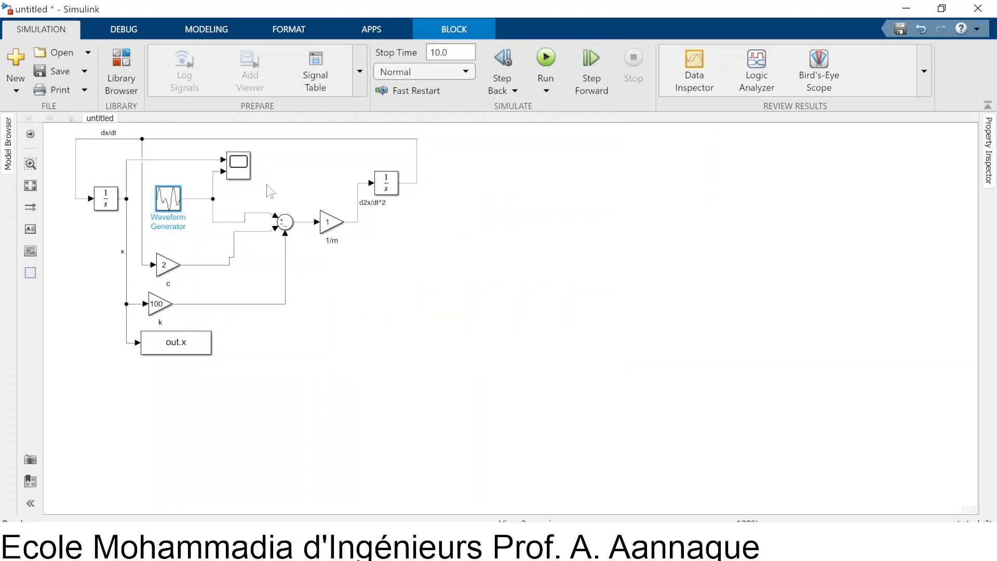
pyautogui.doubleClick(244, 158)
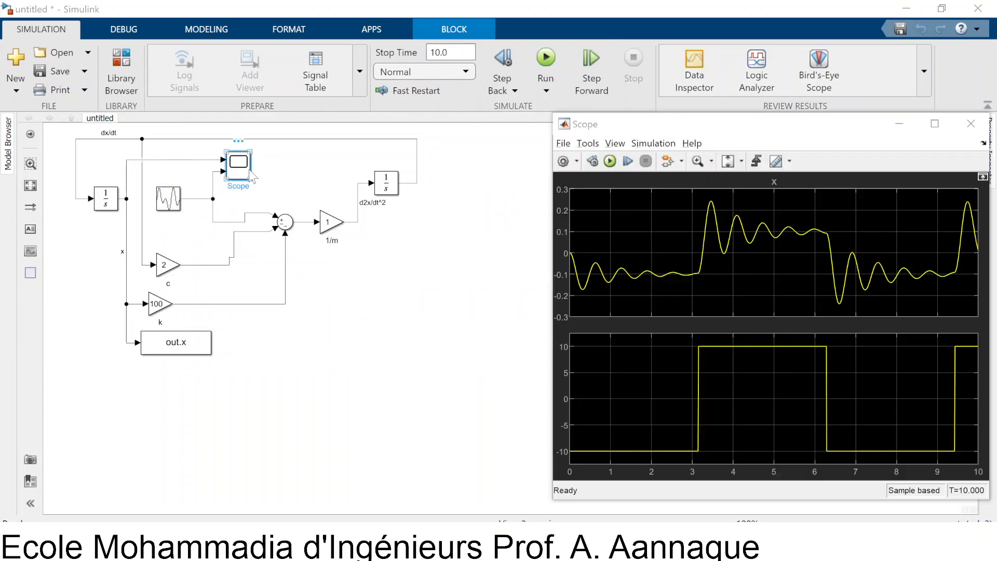
pyautogui.click(610, 165)
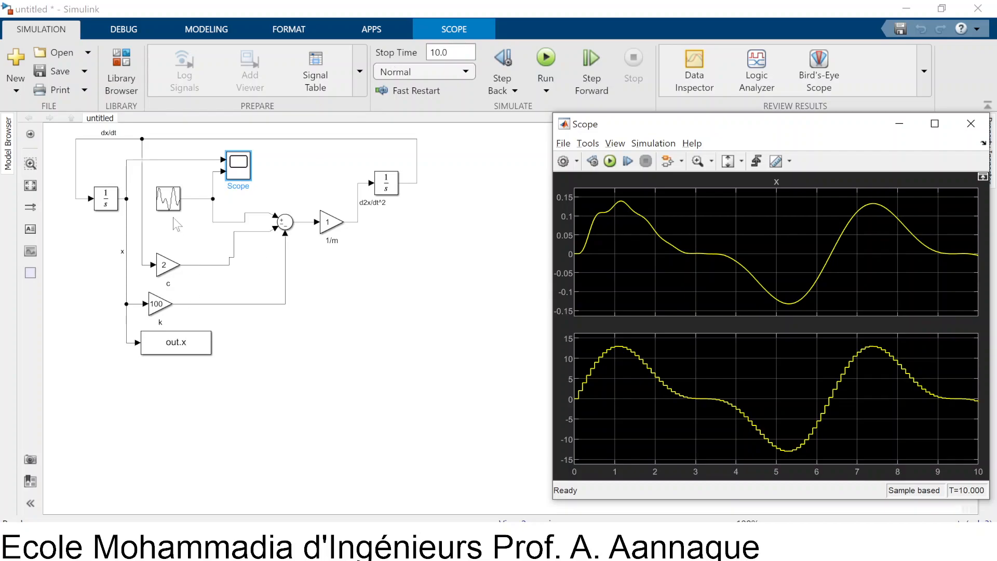
# Set the Waveform Generator's sample time to 0.01 and rerun the simulation in the Scope
pyautogui.click(154, 213)
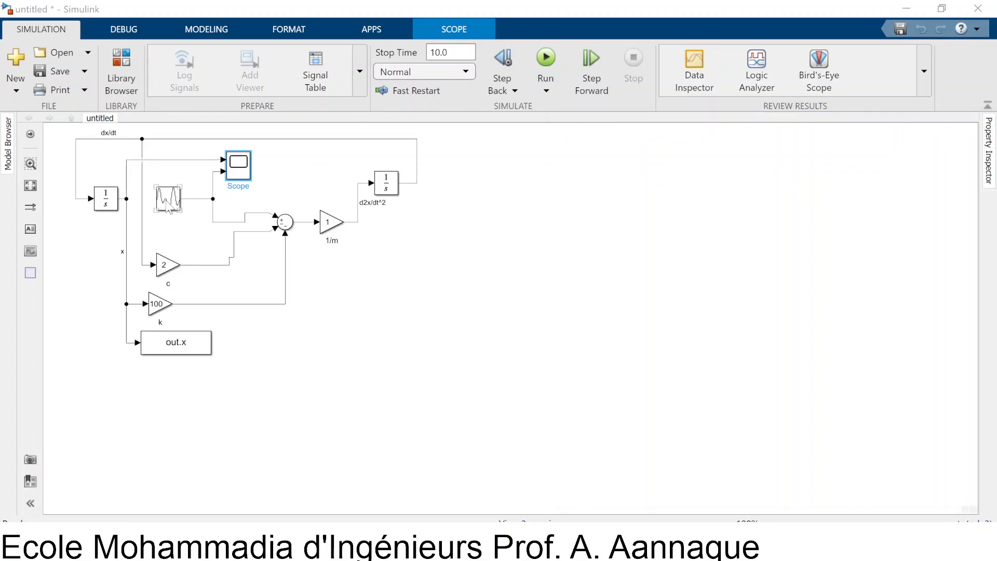
pyautogui.doubleClick(167, 197)
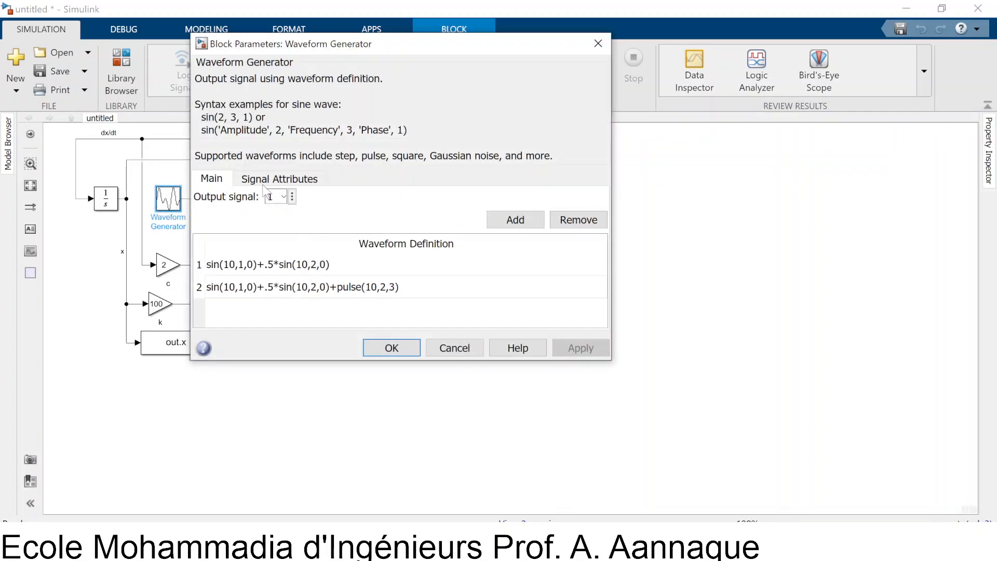
pyautogui.click(279, 179)
pyautogui.doubleClick(270, 305)
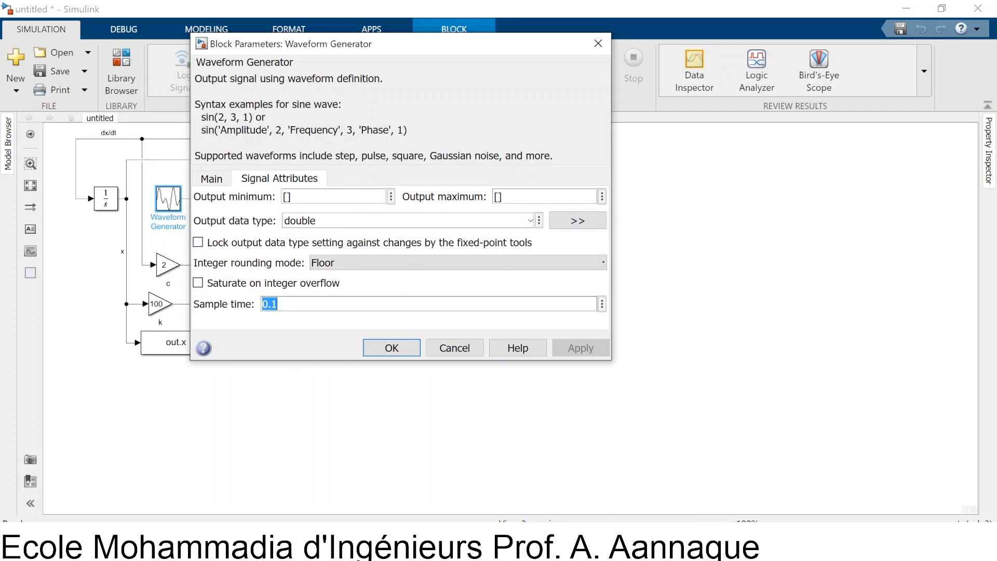
pyautogui.click(278, 304)
pyautogui.write('0')
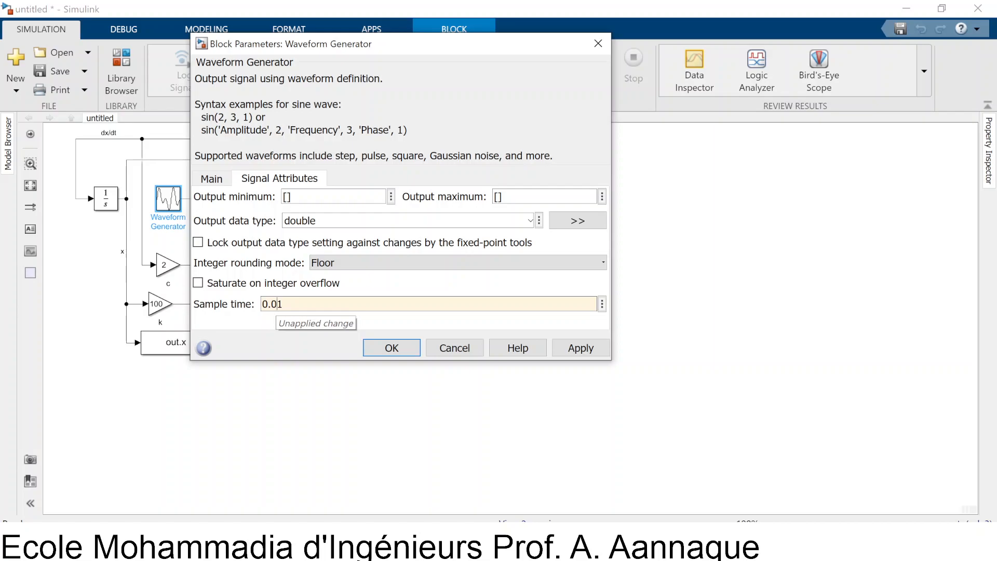
pyautogui.click(399, 348)
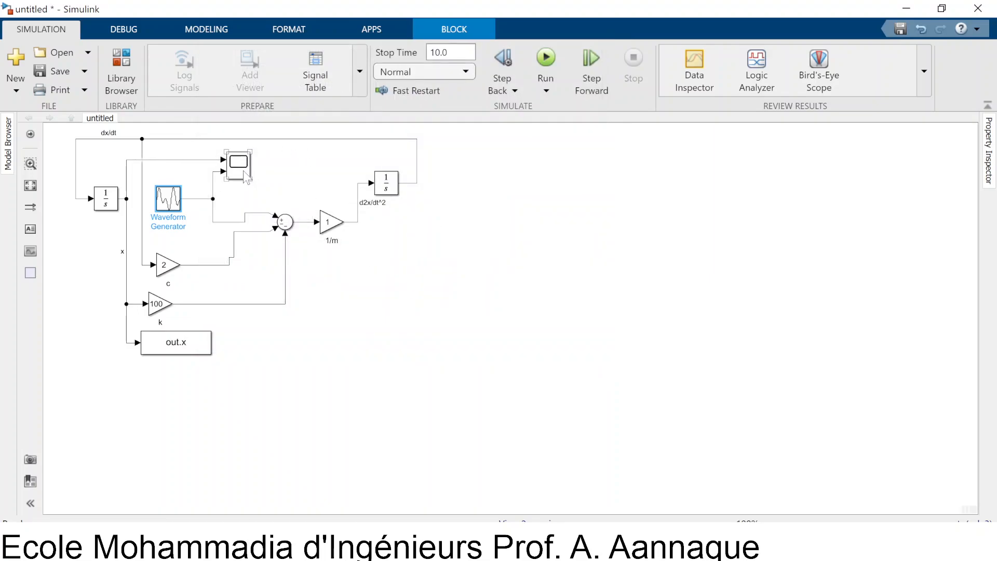
pyautogui.doubleClick(242, 169)
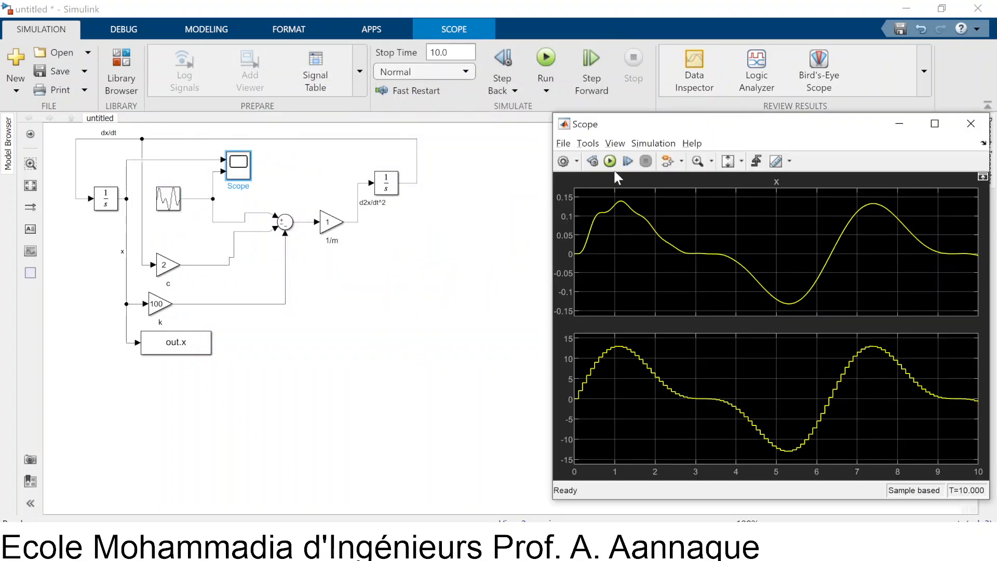
pyautogui.click(610, 161)
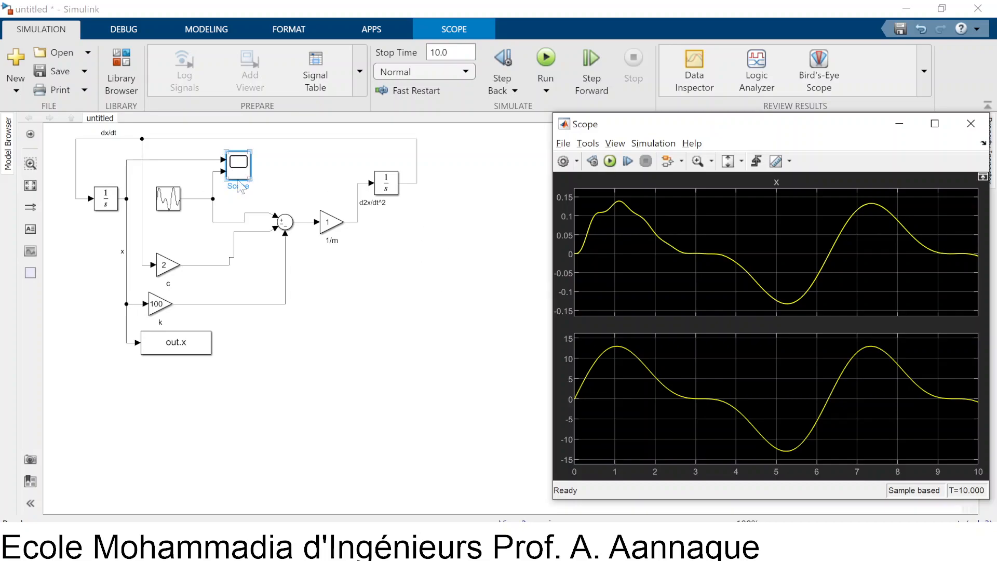
# Switch the Waveform Generator's output signal to 2 and rerun the simulation in the Scope
pyautogui.doubleClick(169, 198)
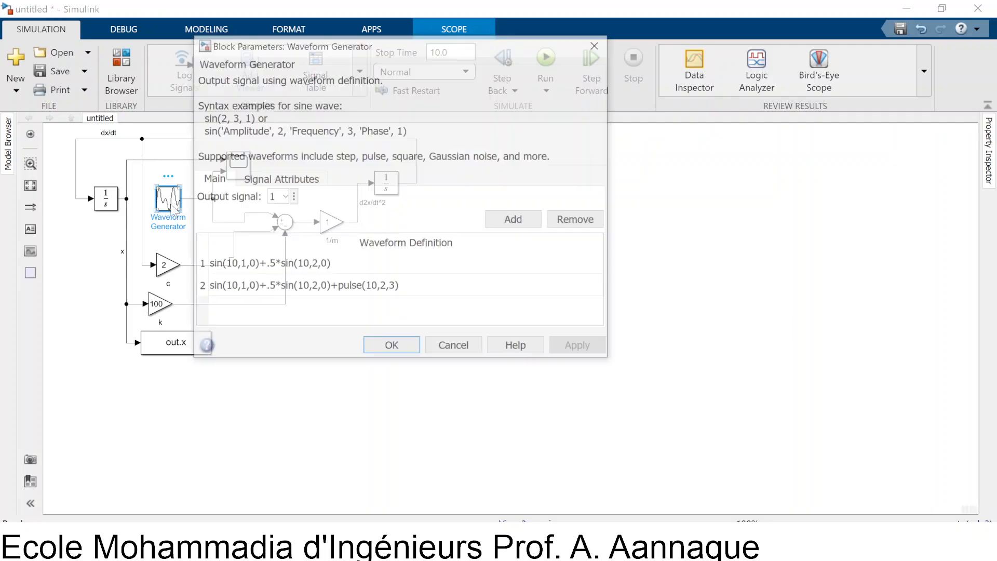
pyautogui.click(233, 290)
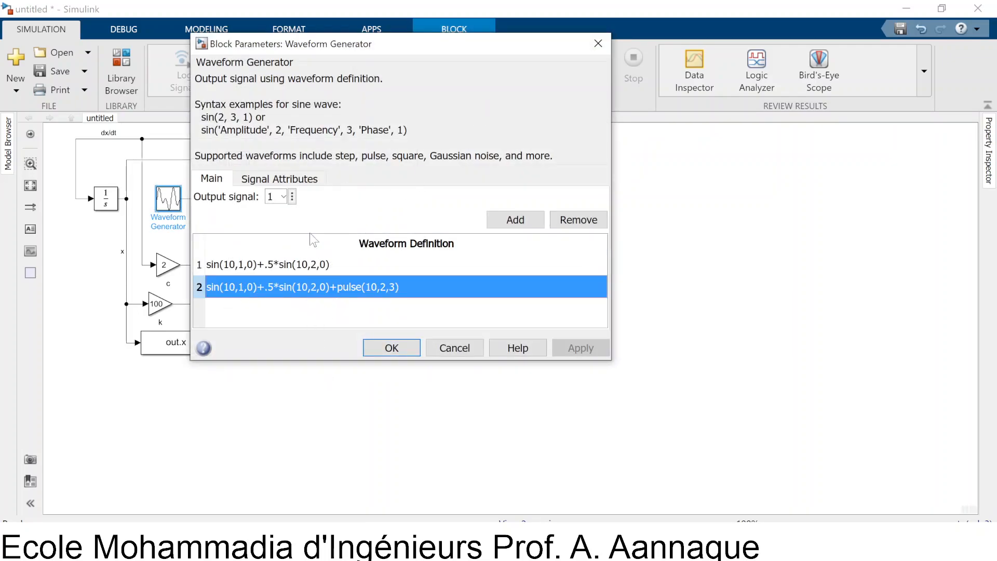
pyautogui.click(283, 197)
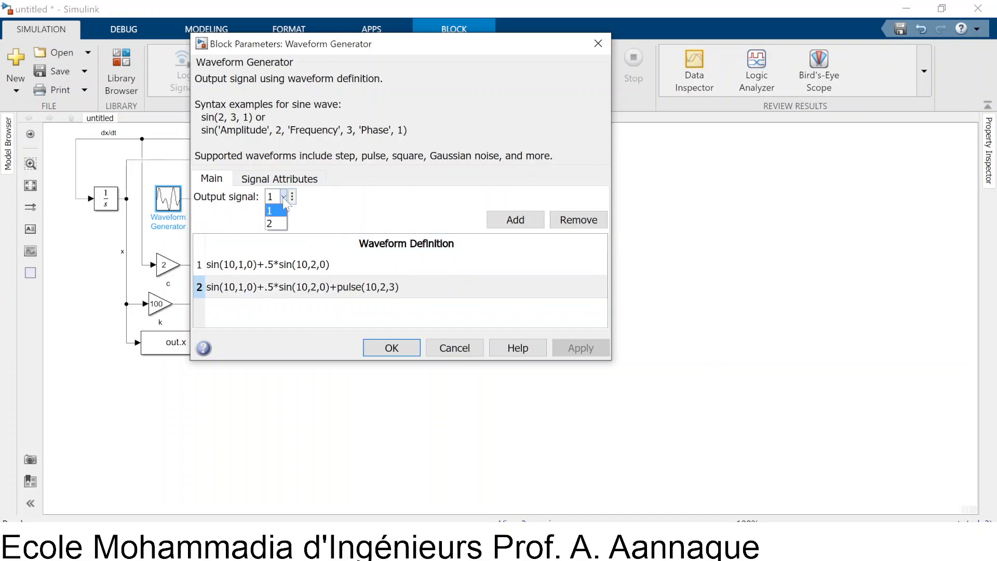
pyautogui.click(276, 224)
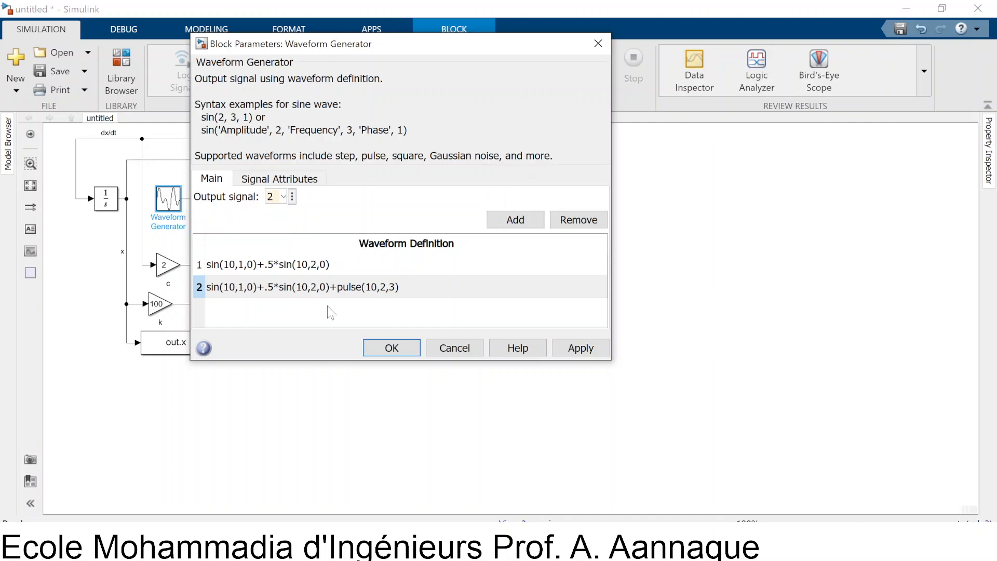
pyautogui.click(401, 352)
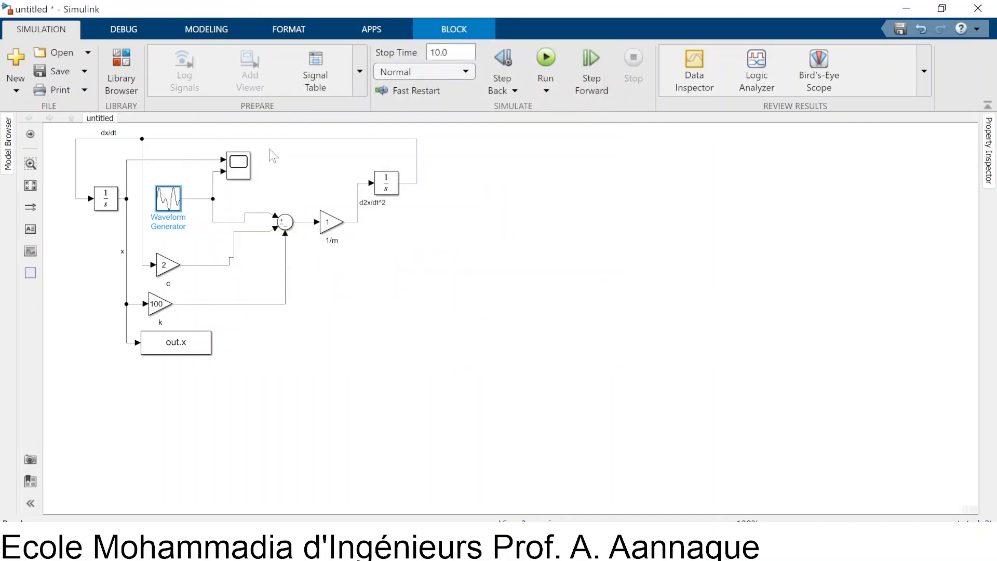
pyautogui.doubleClick(242, 172)
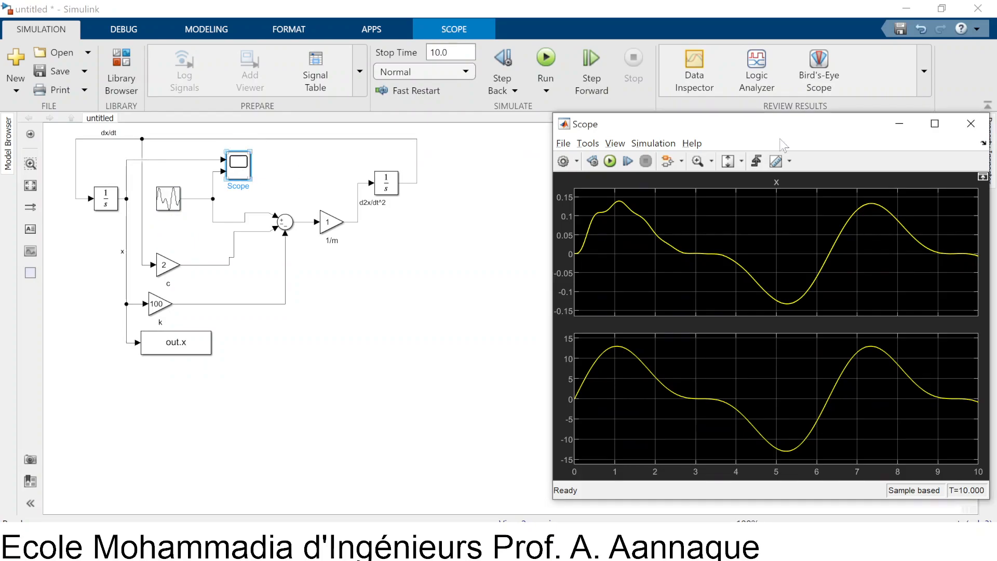
pyautogui.click(608, 163)
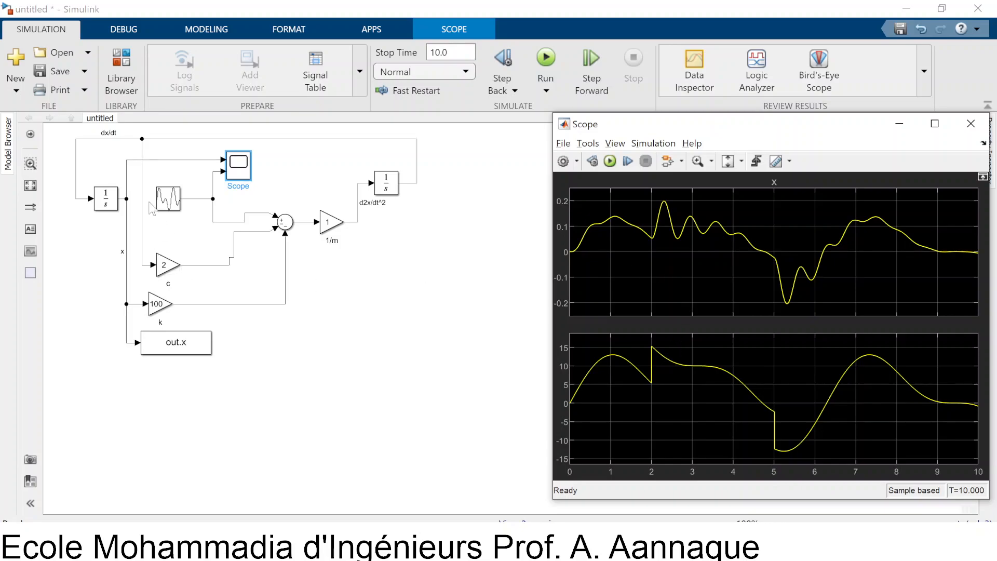
# Reopen the Waveform Generator's parameters and examine the second waveform definition with the pulse term
pyautogui.click(176, 198)
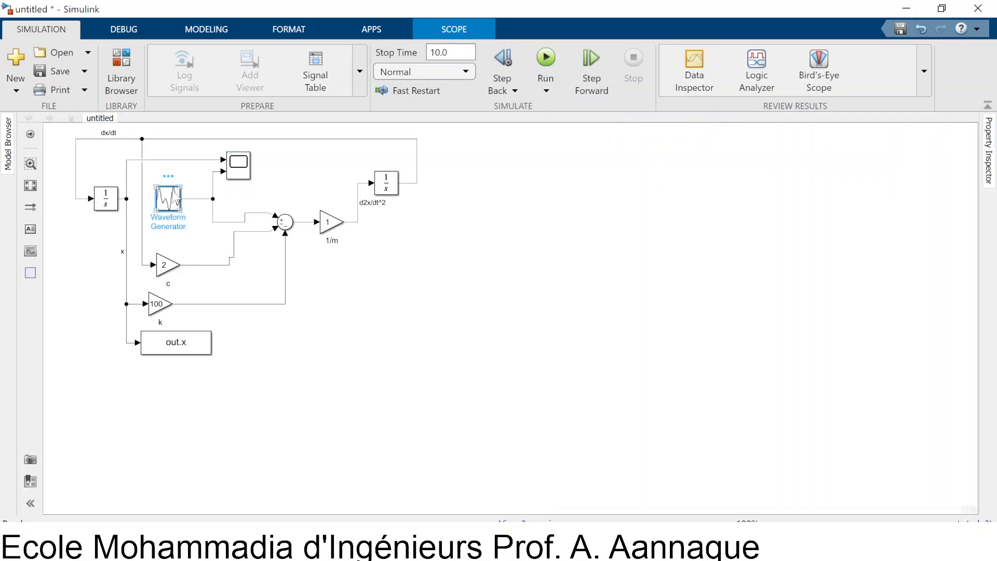
pyautogui.doubleClick(176, 199)
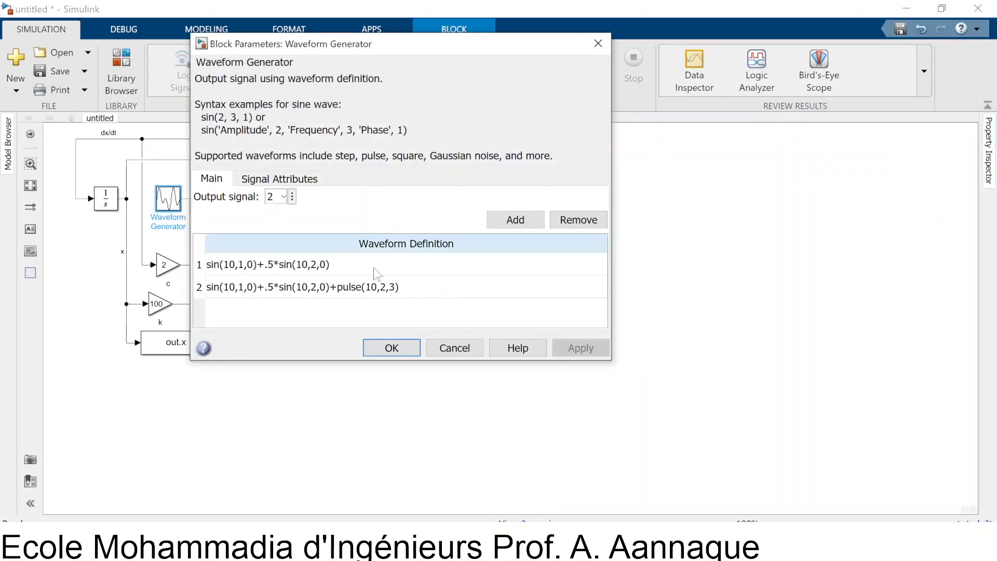
pyautogui.click(335, 287)
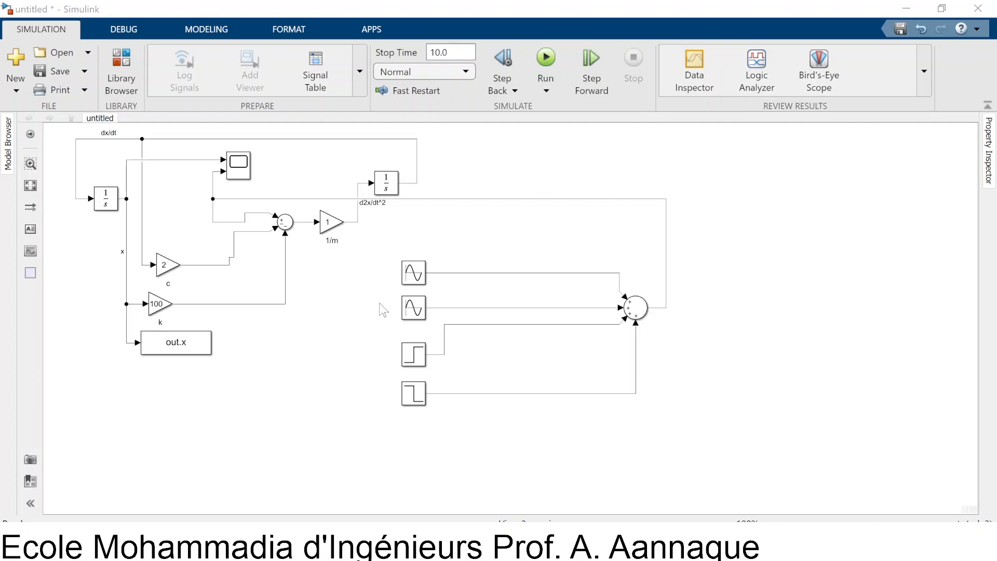
# Check the amplitude and frequency parameters of the two Sine Wave blocks feeding the four-input sum
pyautogui.click(403, 314)
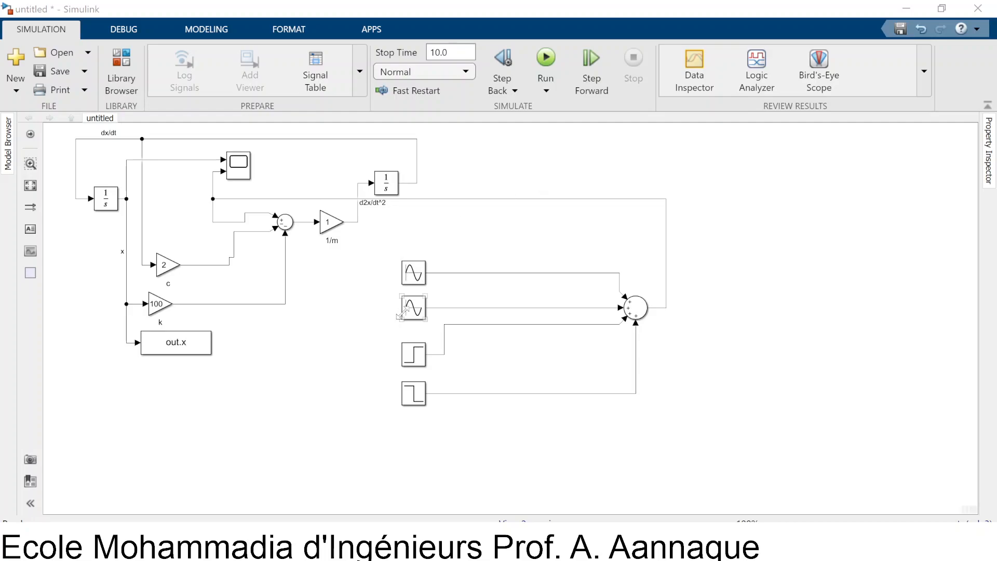
pyautogui.click(410, 280)
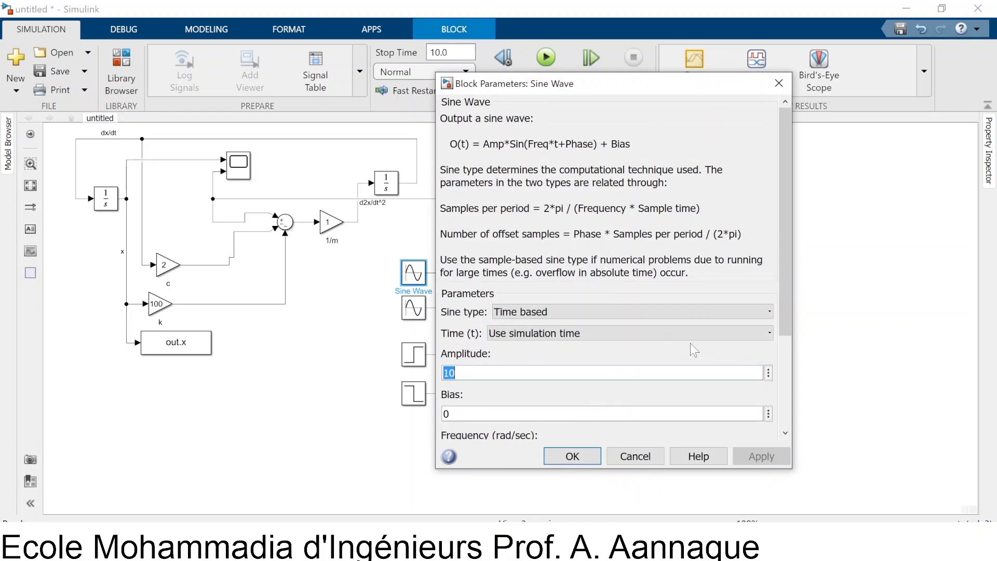
pyautogui.scroll(-3, 694, 351)
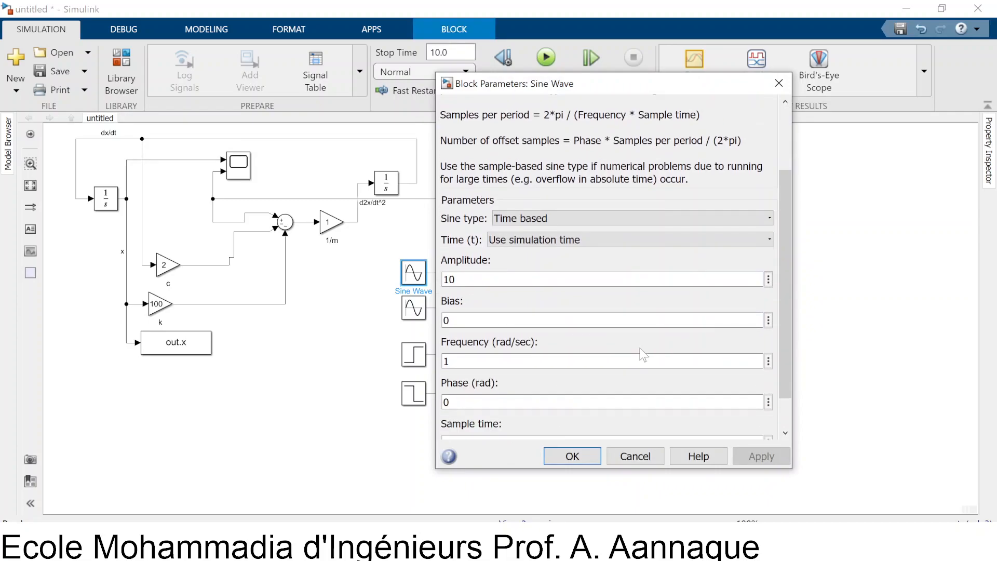
pyautogui.click(581, 457)
pyautogui.click(421, 307)
pyautogui.doubleClick(422, 306)
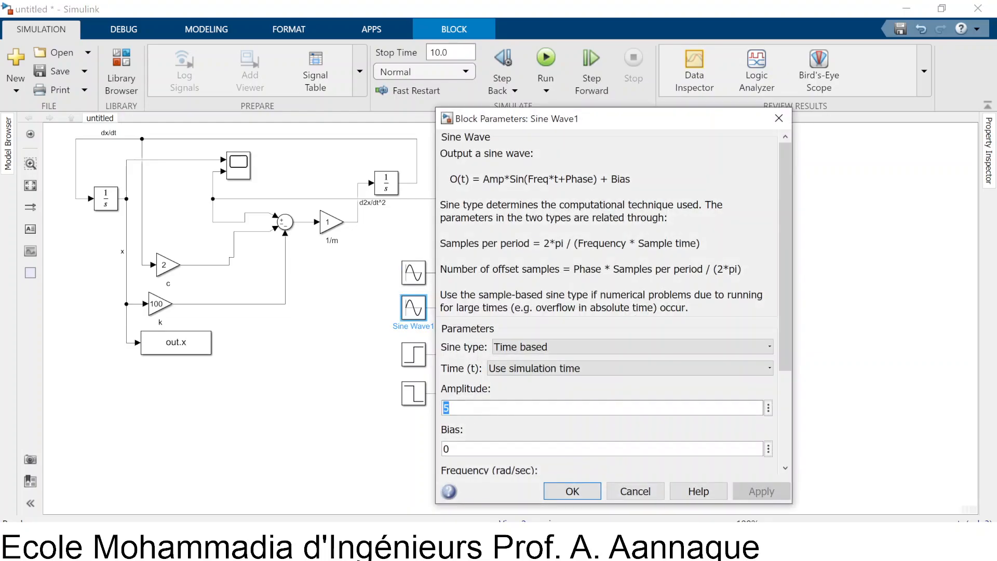
pyautogui.scroll(-2, 499, 396)
pyautogui.doubleClick(446, 442)
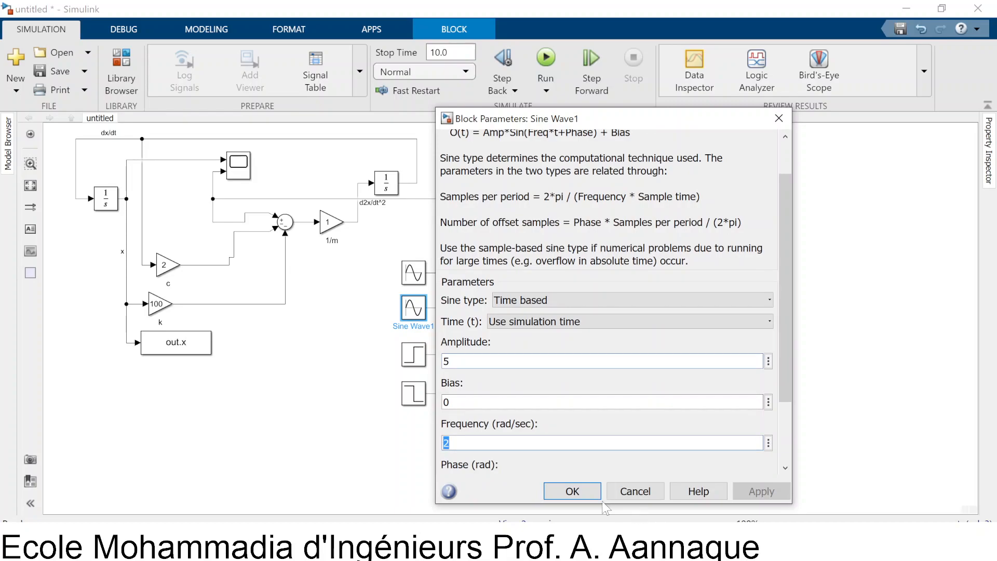
pyautogui.click(565, 491)
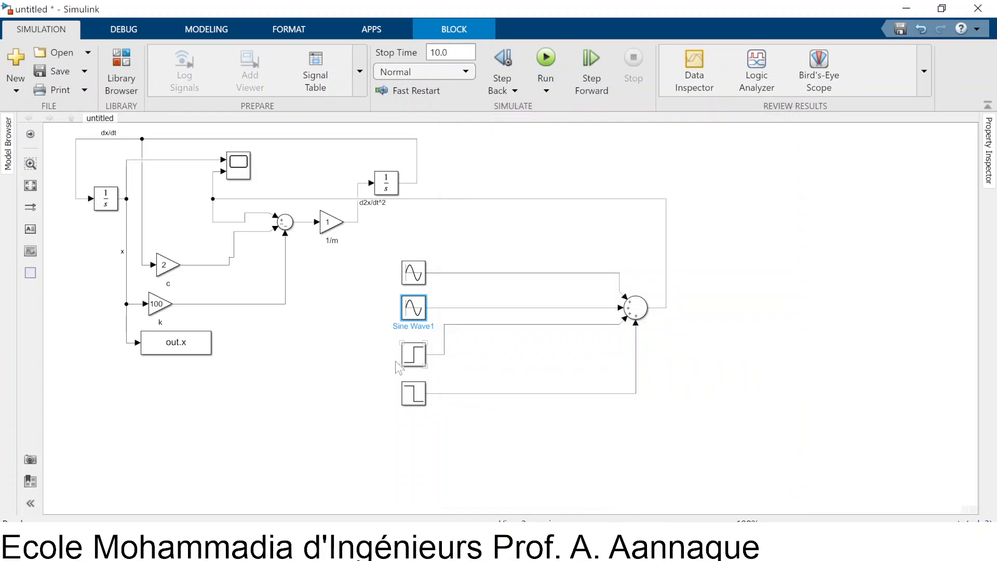
# Check the step time and the initial and final values of the two Step blocks feeding the sum
pyautogui.doubleClick(414, 355)
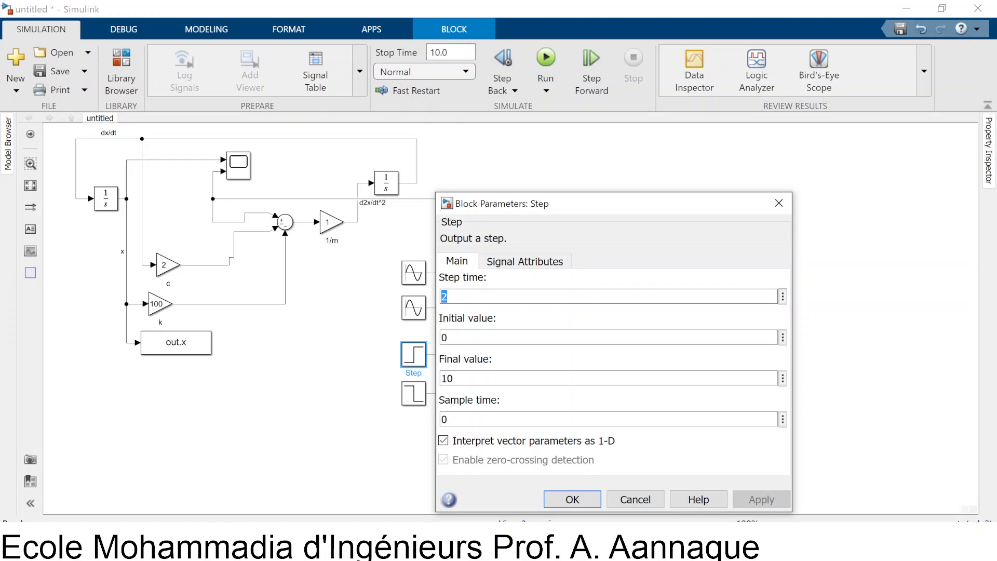
pyautogui.doubleClick(448, 379)
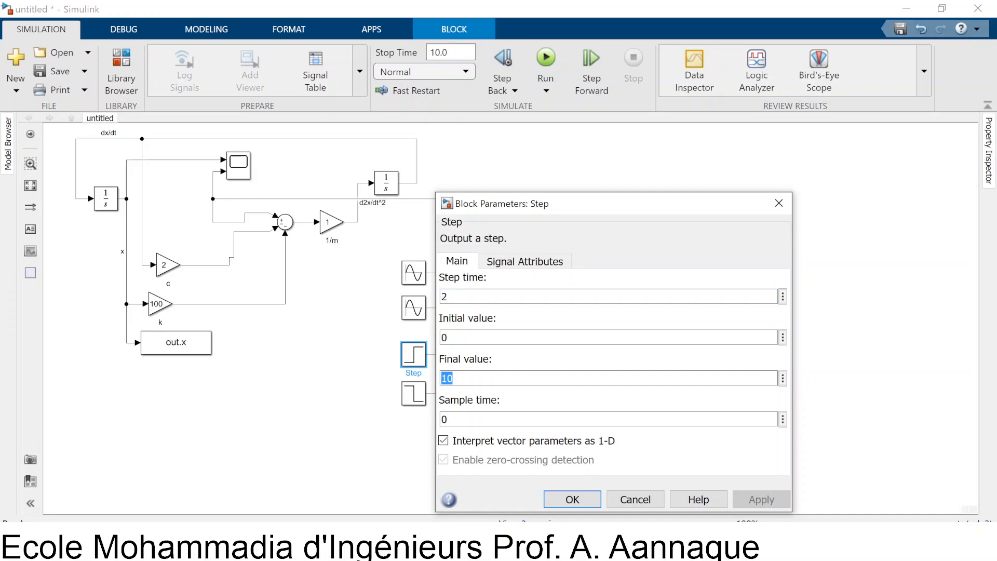
pyautogui.click(566, 502)
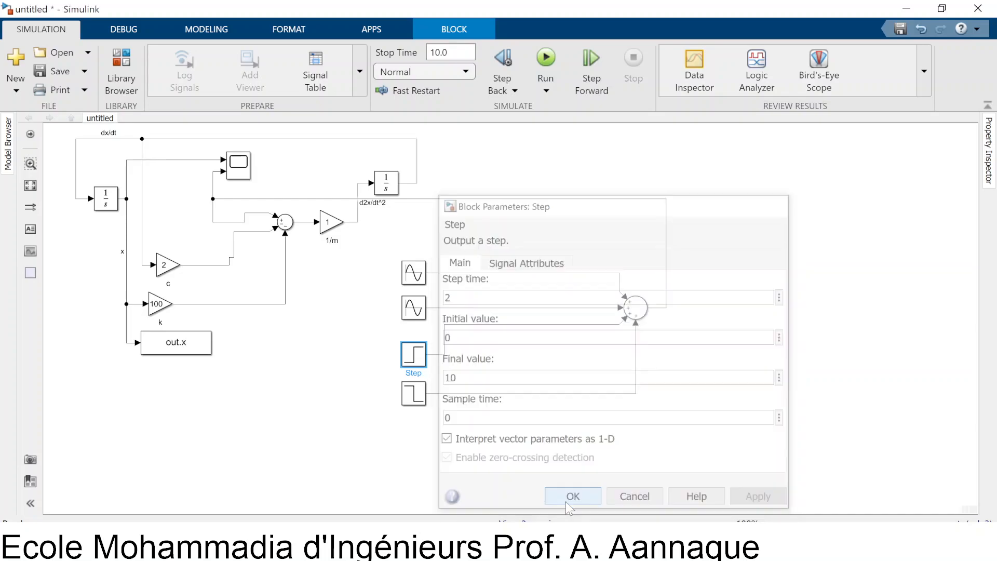
pyautogui.doubleClick(413, 393)
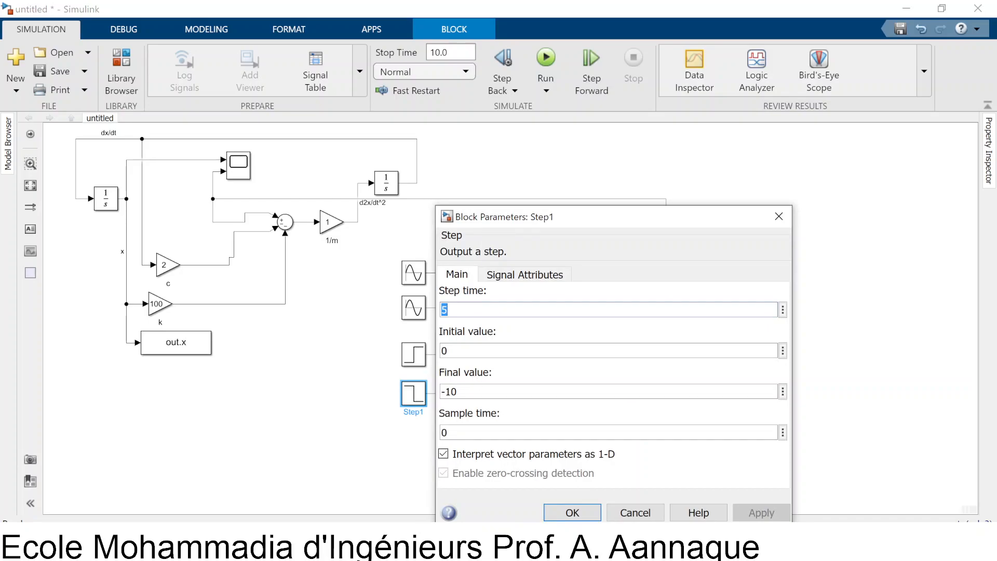
pyautogui.press('Tab')
pyautogui.press('Tab')
pyautogui.click(550, 511)
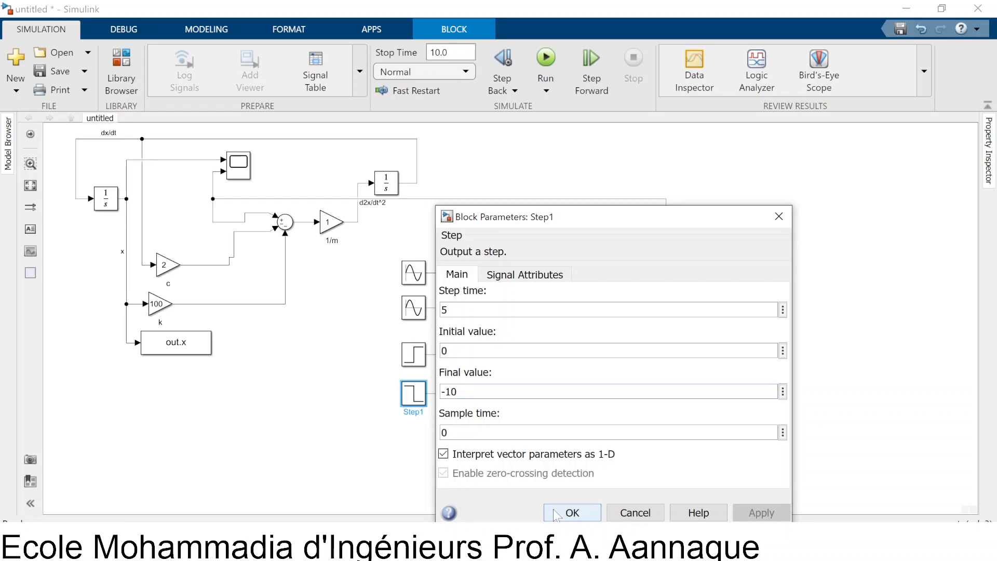